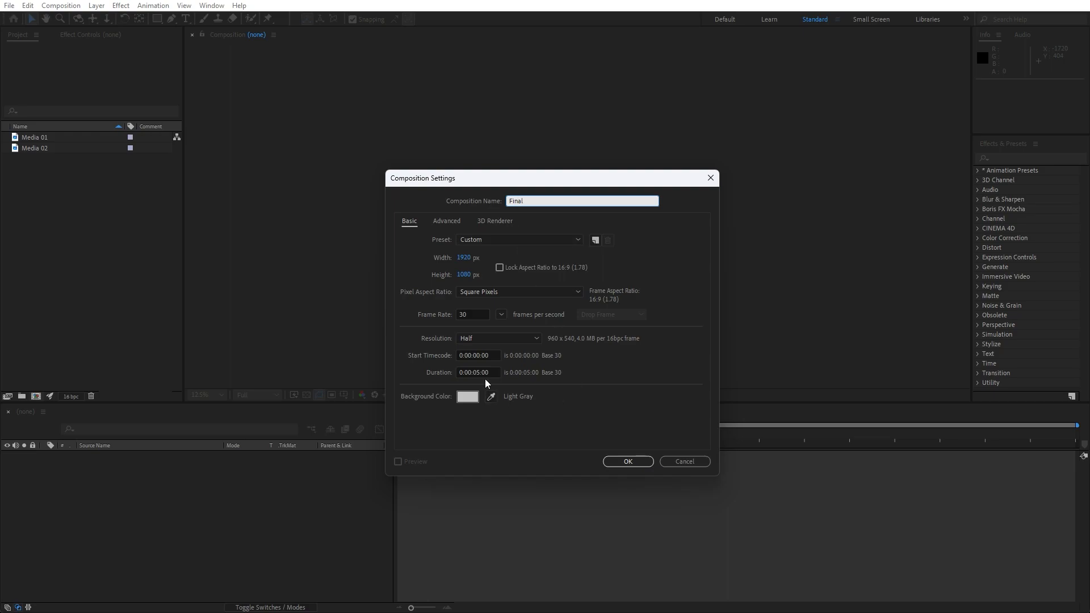
Step: Create the 1920 x 1080, 30 fps, five-second composition Final and add Media 01 and Media 02 to it
click(629, 462)
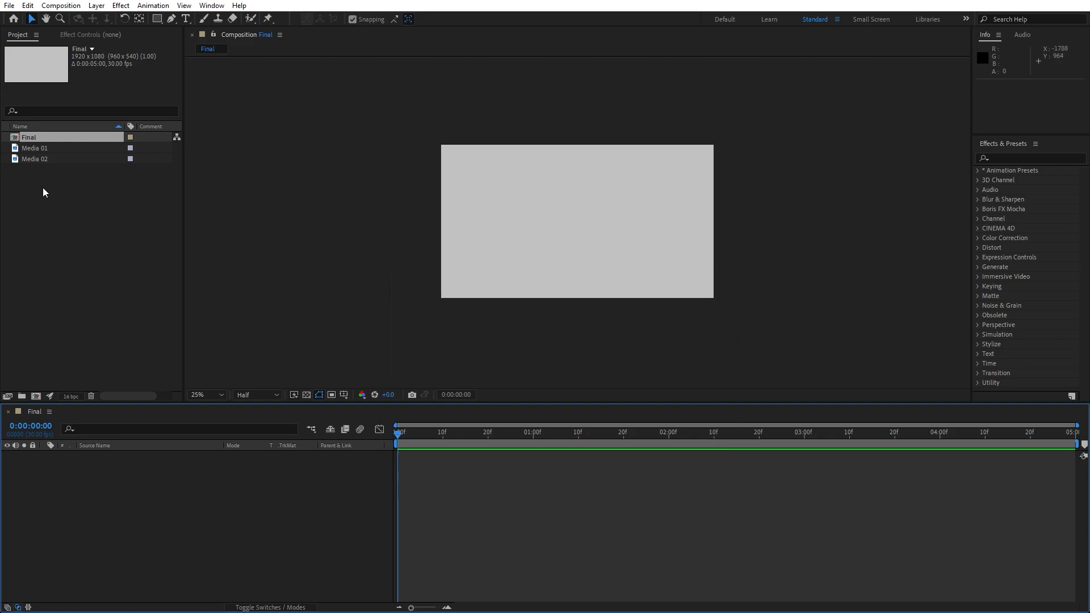
click(42, 149)
shift+click(39, 158)
drag(35, 159, 180, 567)
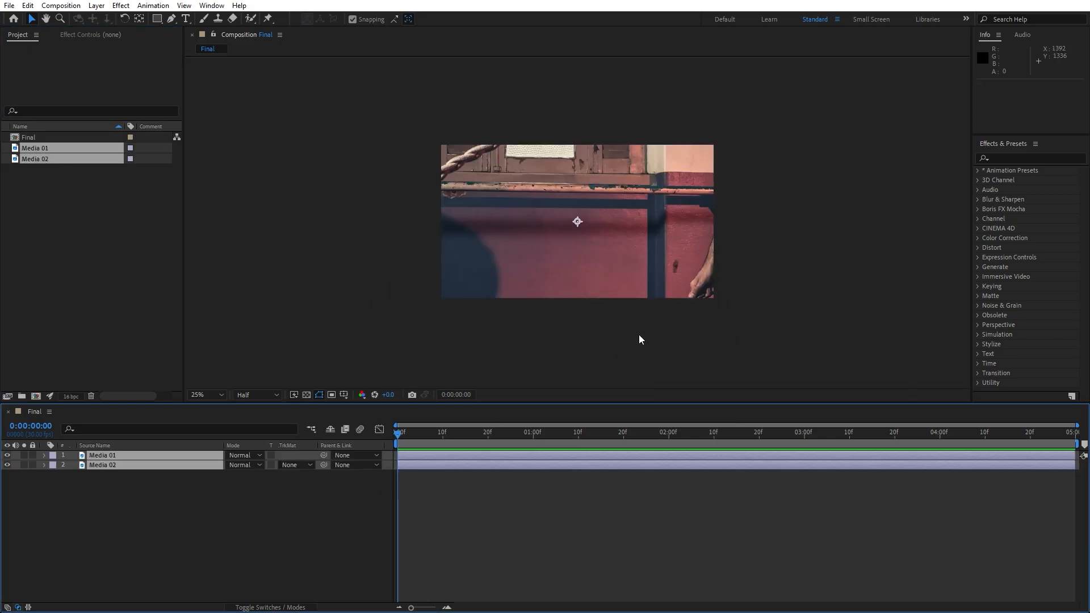
click(253, 536)
Step: Scale the Media 01 and Media 02 layers down to 35%
click(121, 454)
key(comma)
key(s)
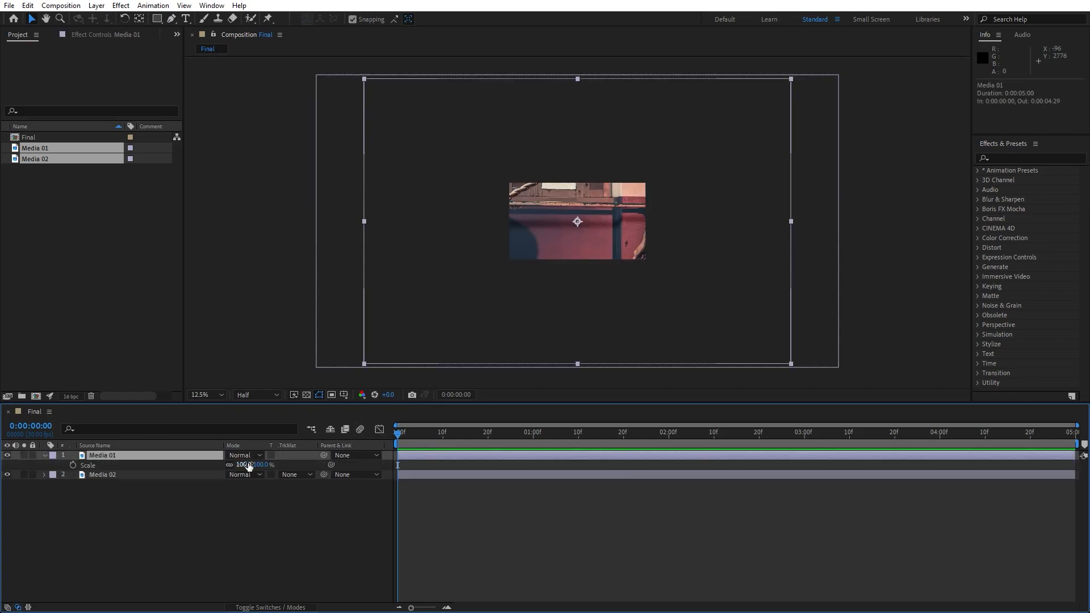
drag(244, 465, 208, 489)
click(176, 482)
click(172, 475)
key(s)
click(210, 495)
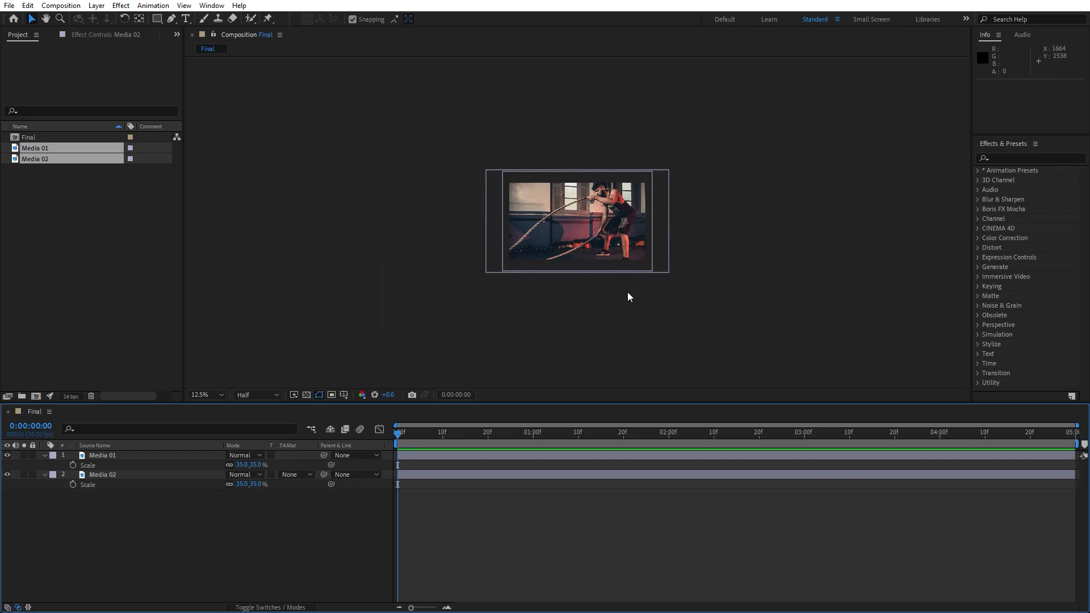
Step: Move the Media 01 layer down to position 960, 620 and collapse the properties of both layers
key(period)
click(108, 449)
click(119, 455)
key(shift+Down)
key(shift+Down)
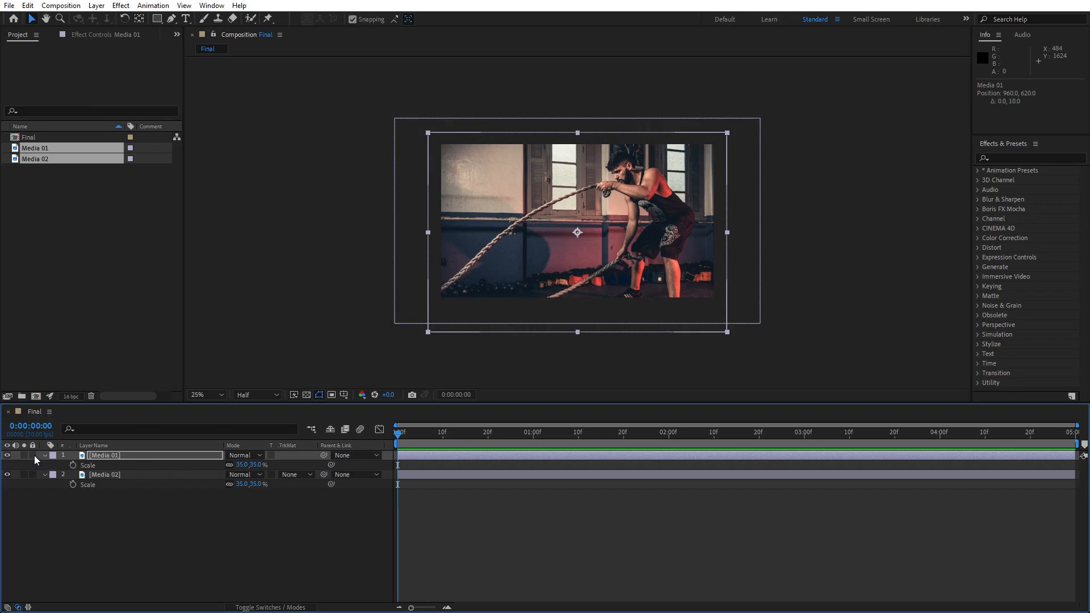
drag(45, 456, 50, 475)
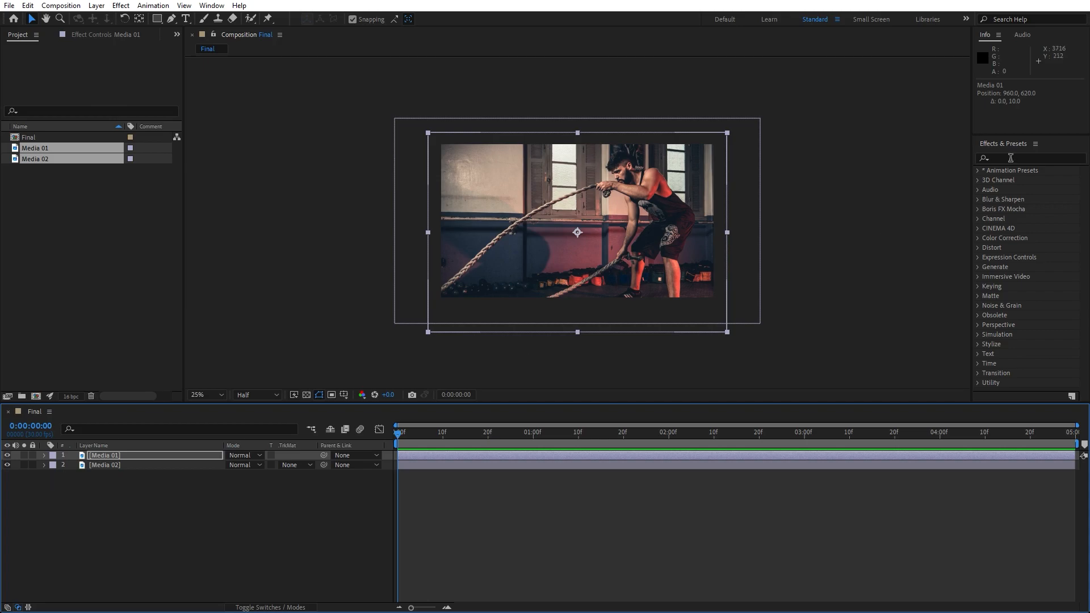
Step: Find the Card Wipe effect and apply it to the Media 01 layer
click(211, 6)
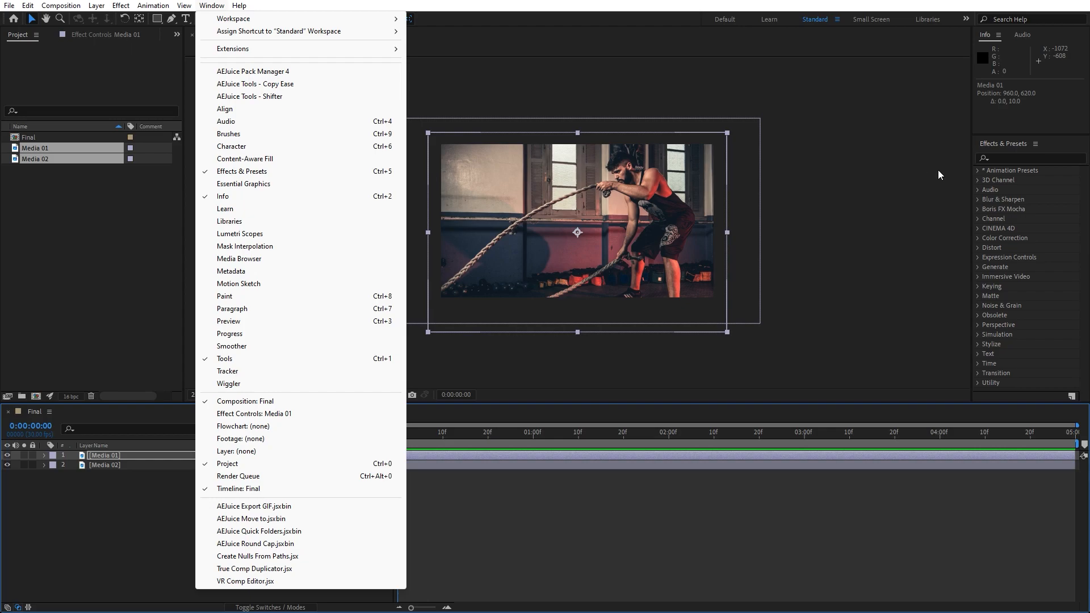
click(233, 171)
click(1022, 158)
text(card)
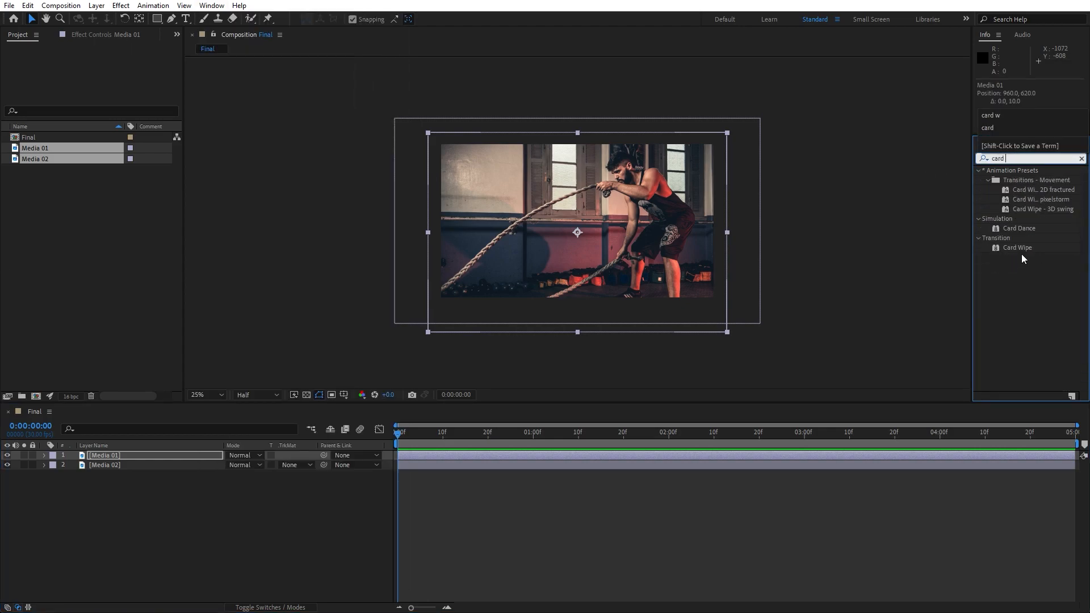
drag(1016, 248, 104, 454)
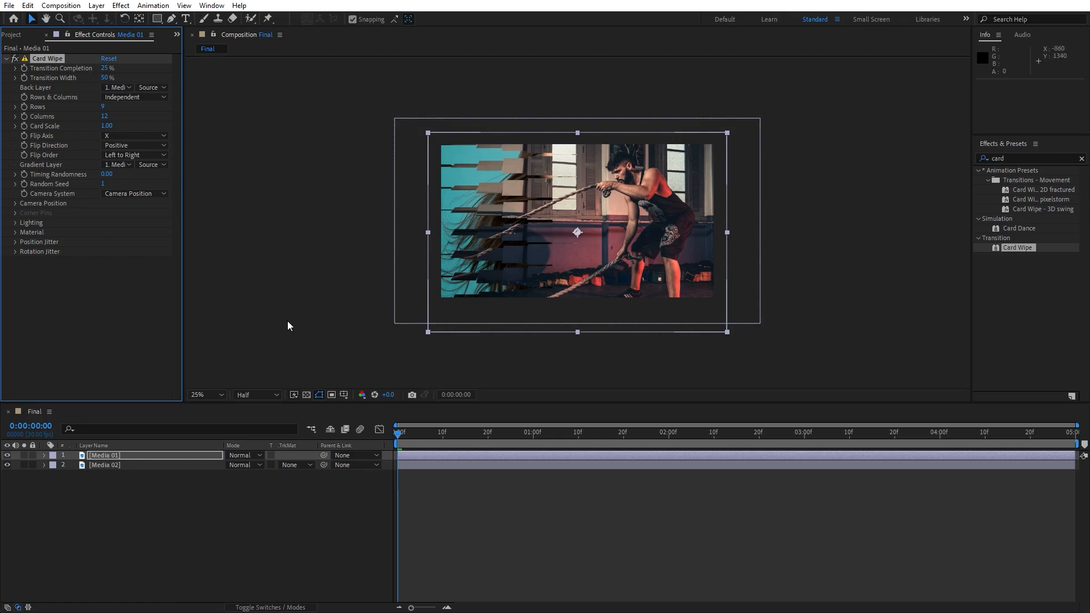
Step: Keyframe Card Wipe's Transition Completion at 100% at 0:00:02:10
drag(406, 435, 714, 445)
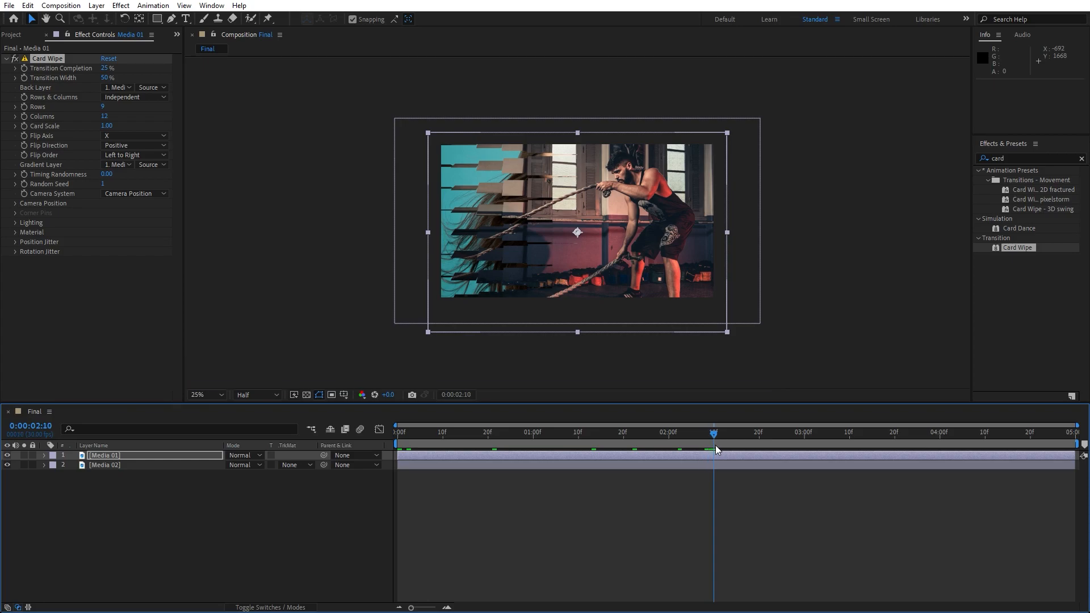
click(25, 68)
click(105, 69)
text(1)
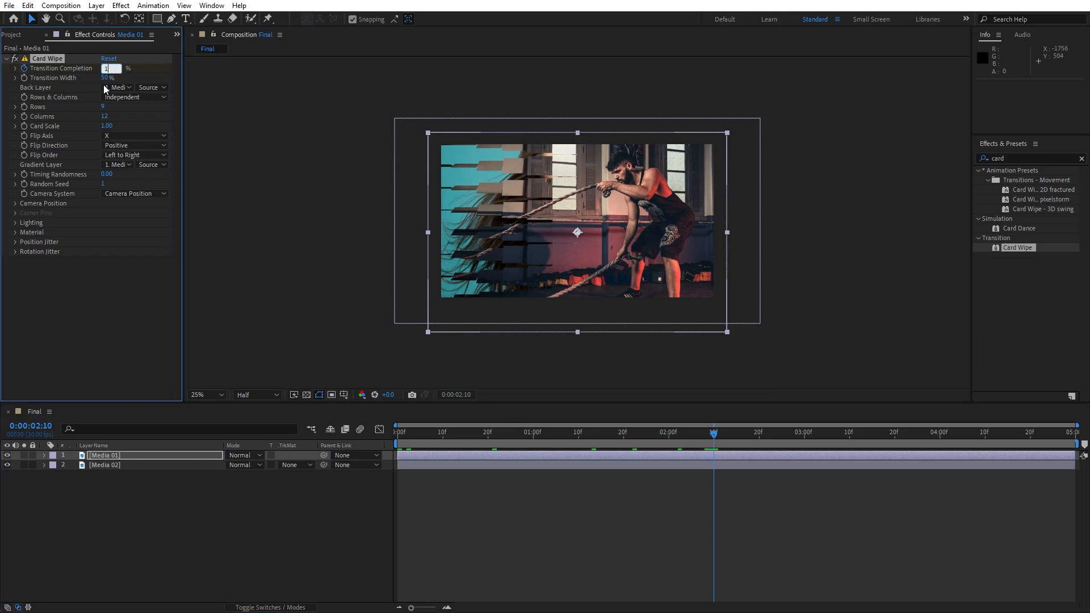
text(00)
key(Return)
Step: Add a Transition Completion keyframe of 0% at the start of the composition
click(364, 441)
key(Home)
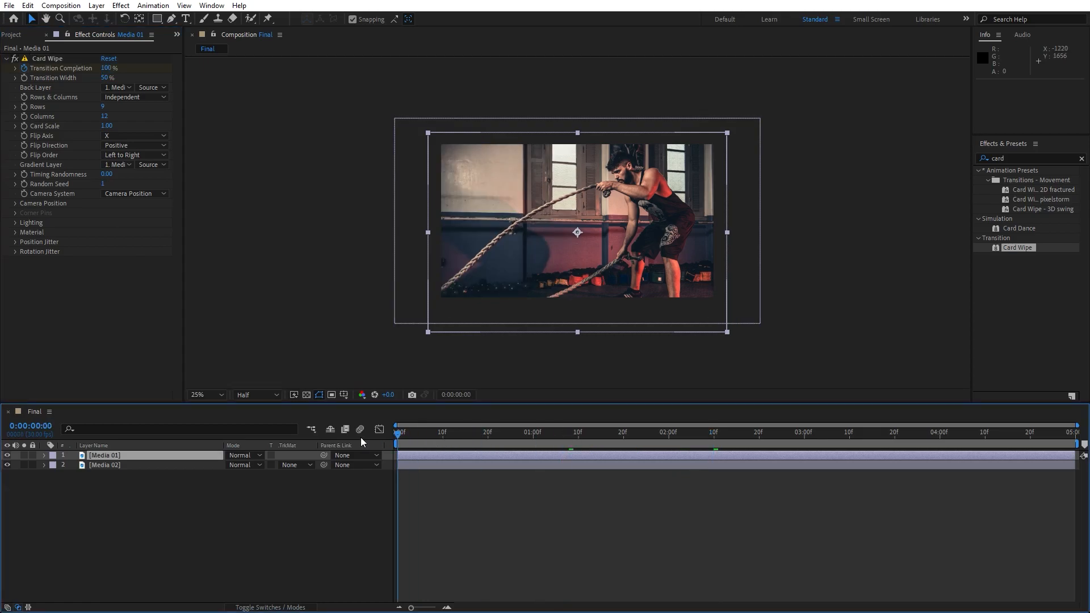
click(106, 68)
text(0)
key(Return)
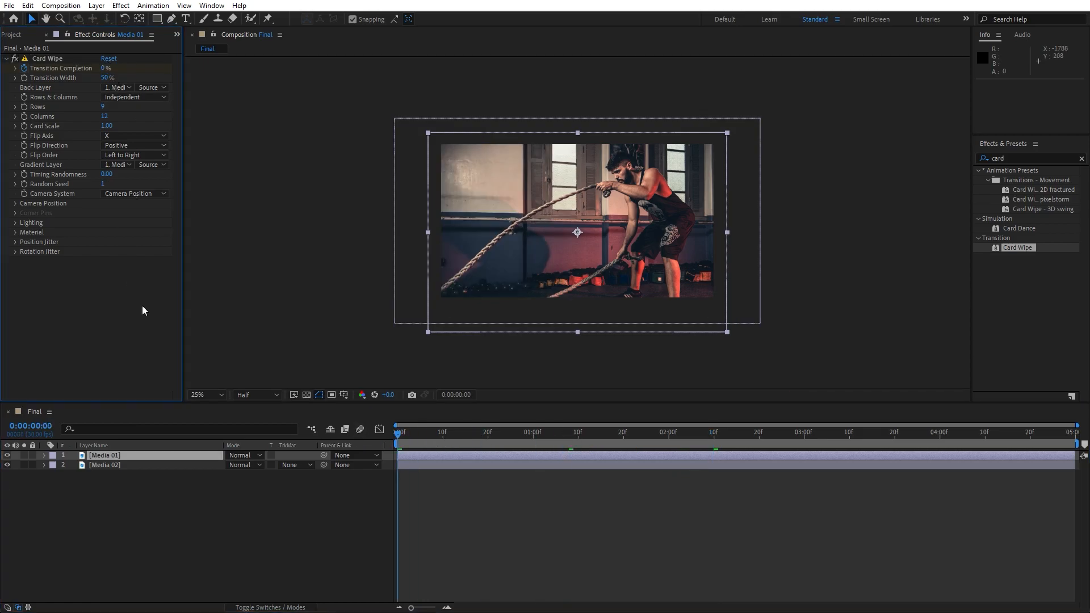
Step: Set the preview resolution to Quarter and play the card wipe from the beginning
click(227, 526)
key(space)
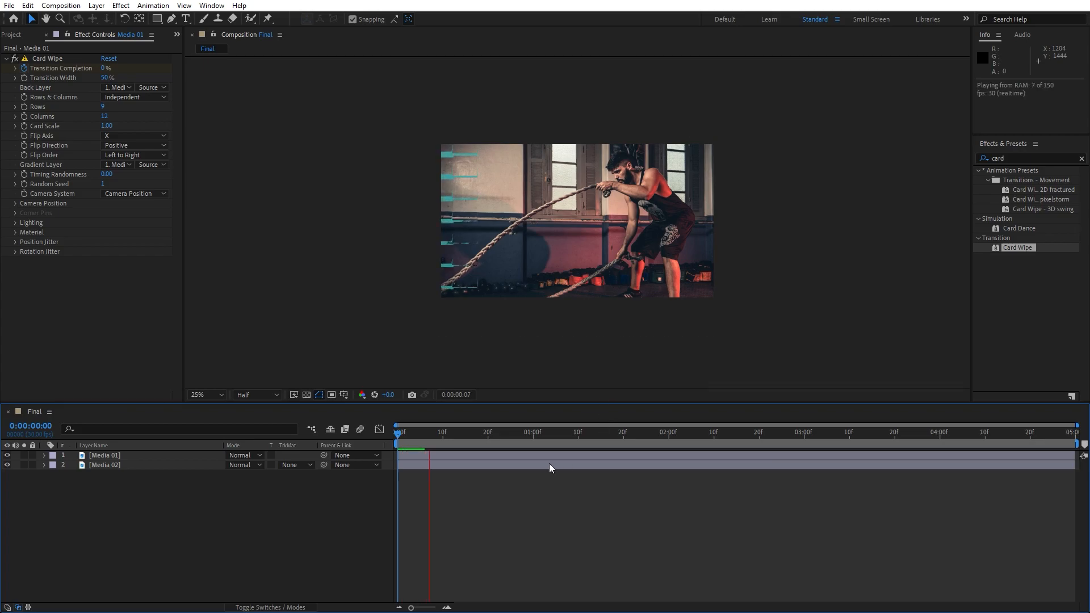
click(258, 394)
click(258, 458)
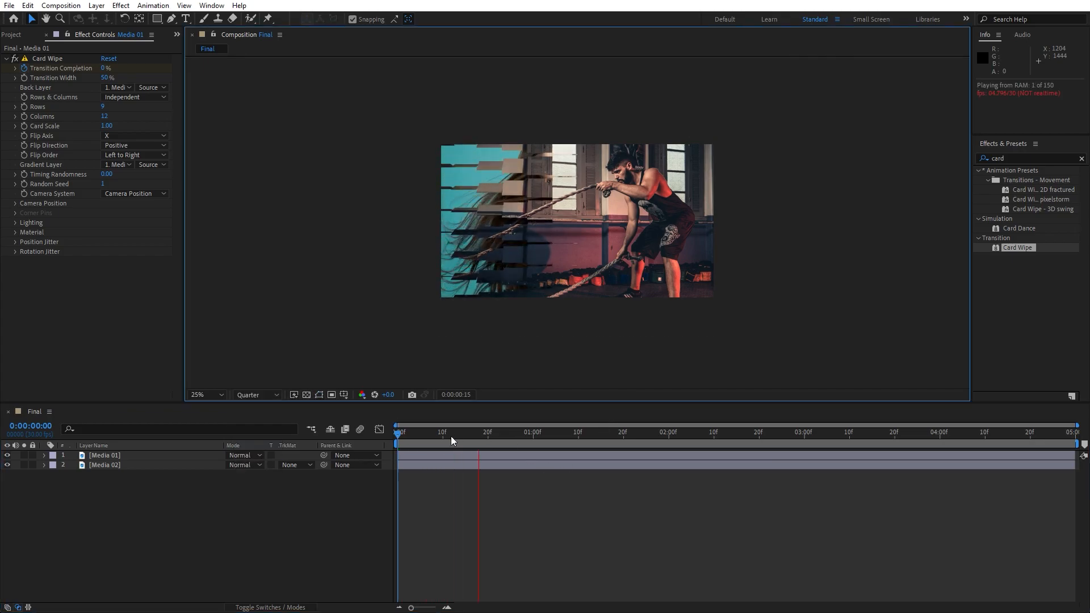
drag(456, 435, 388, 441)
key(space)
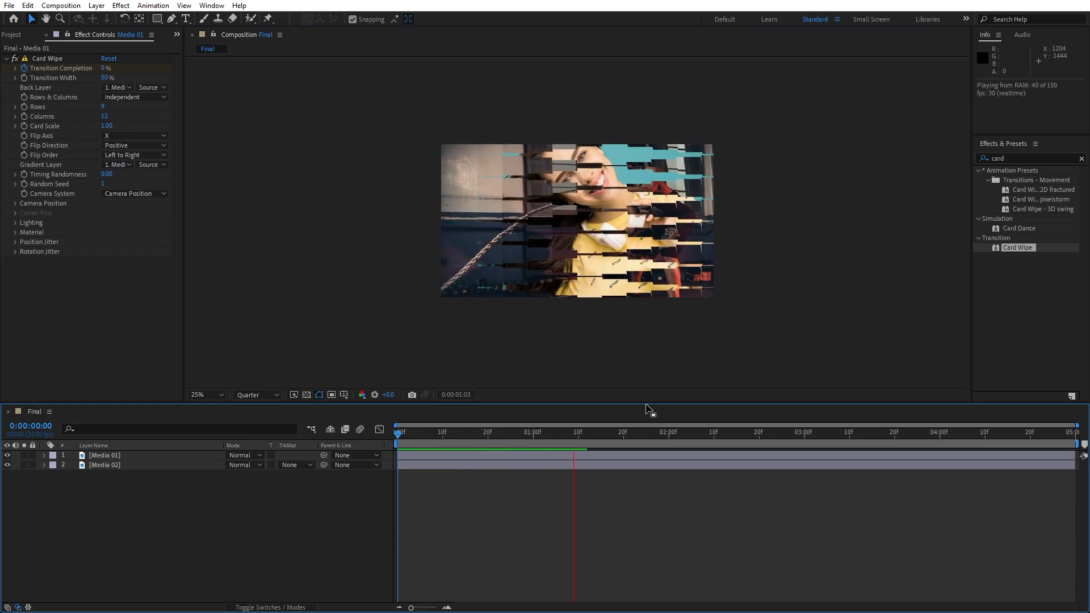
Step: Set Card Wipe's Back Layer to None and preview the transition up to 0:00:02:05
drag(635, 433, 560, 435)
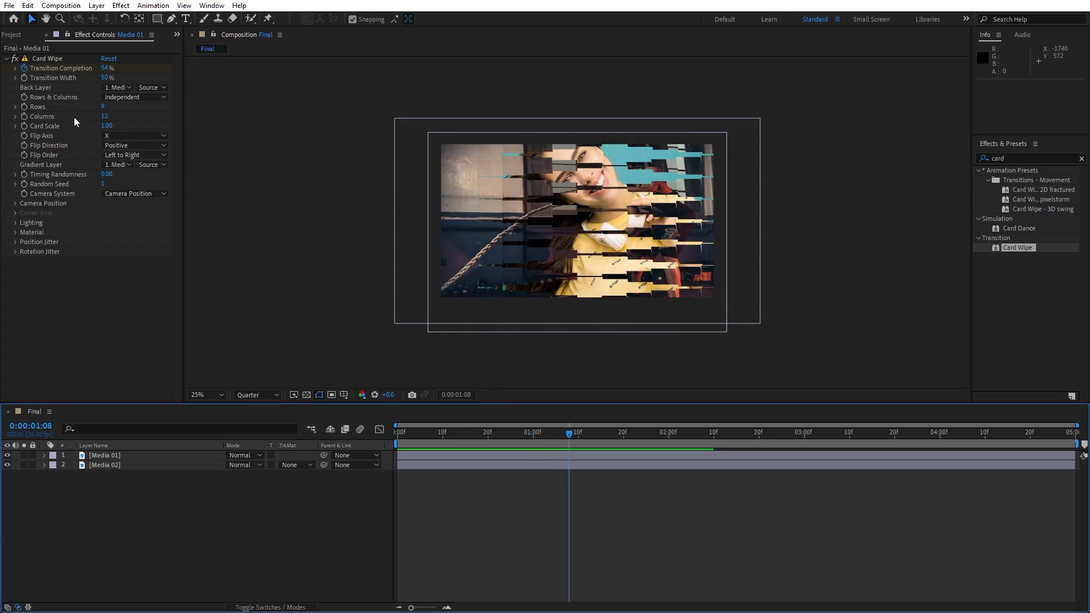
click(112, 88)
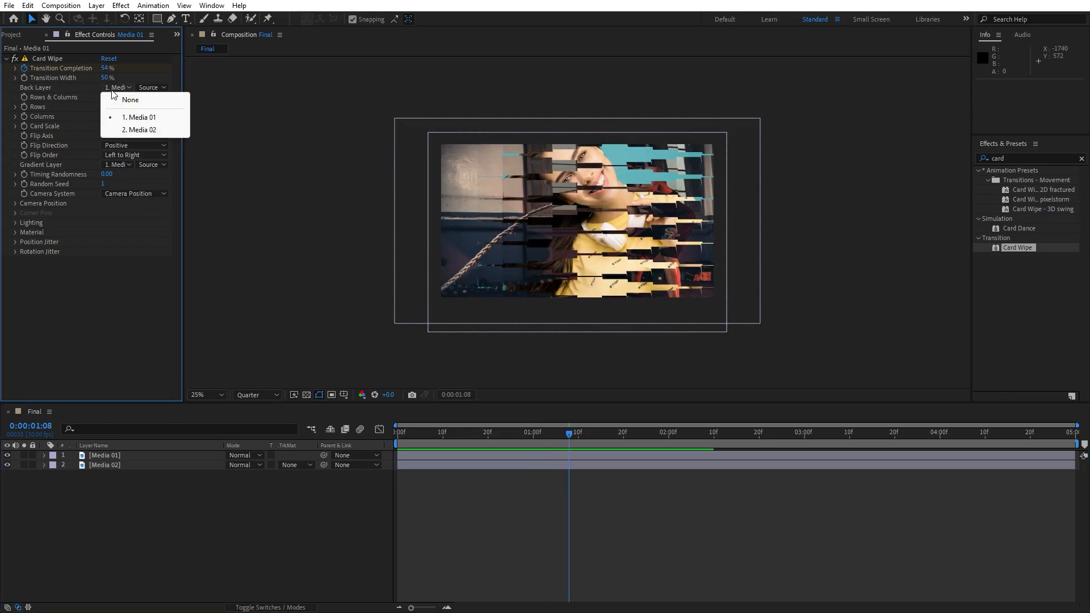
click(130, 100)
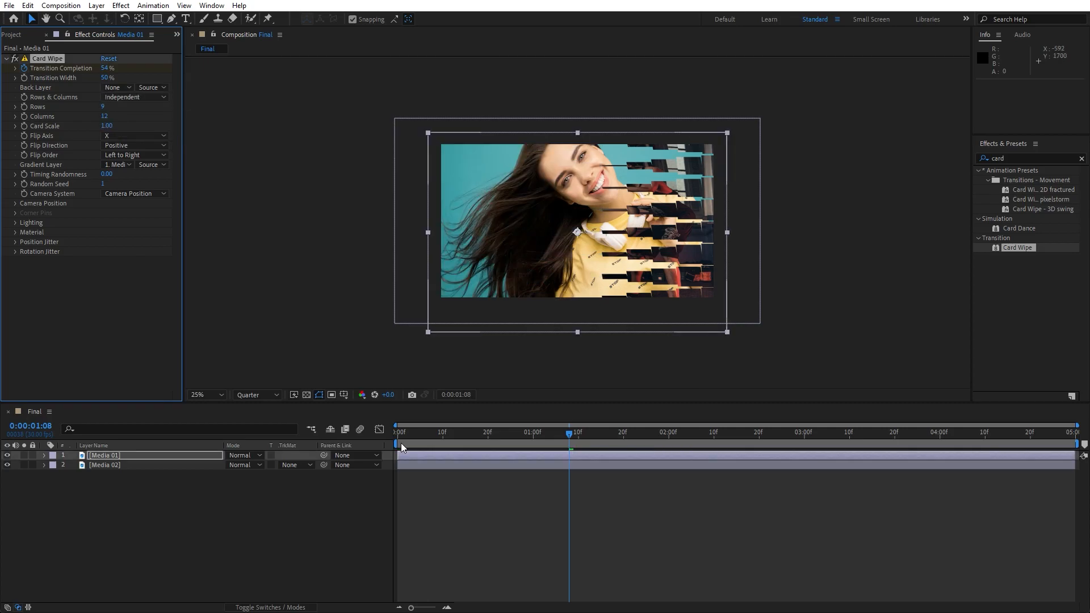
click(439, 436)
key(space)
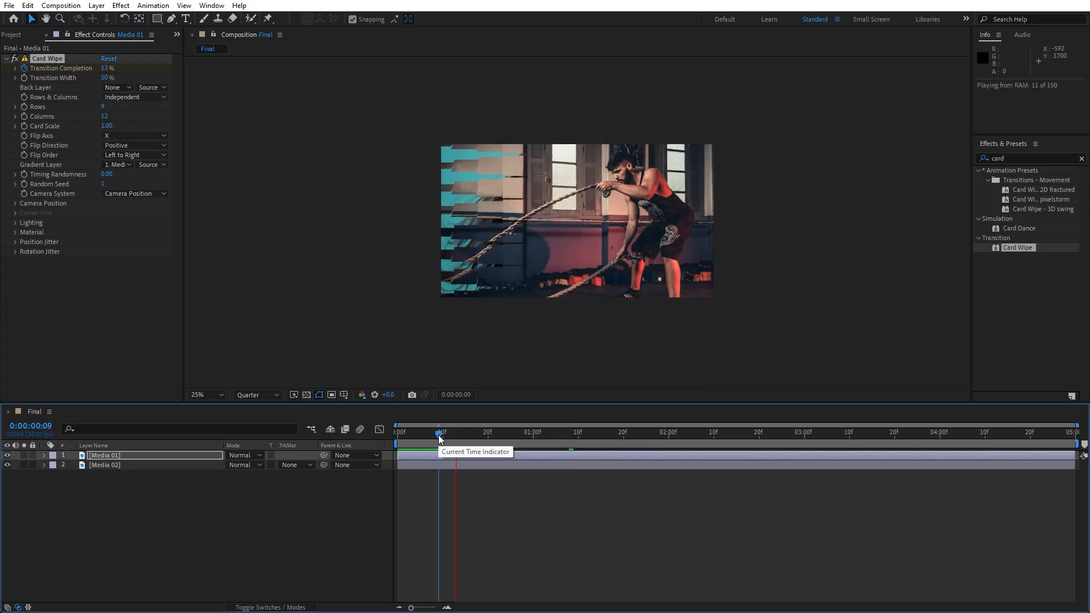
drag(470, 438, 691, 455)
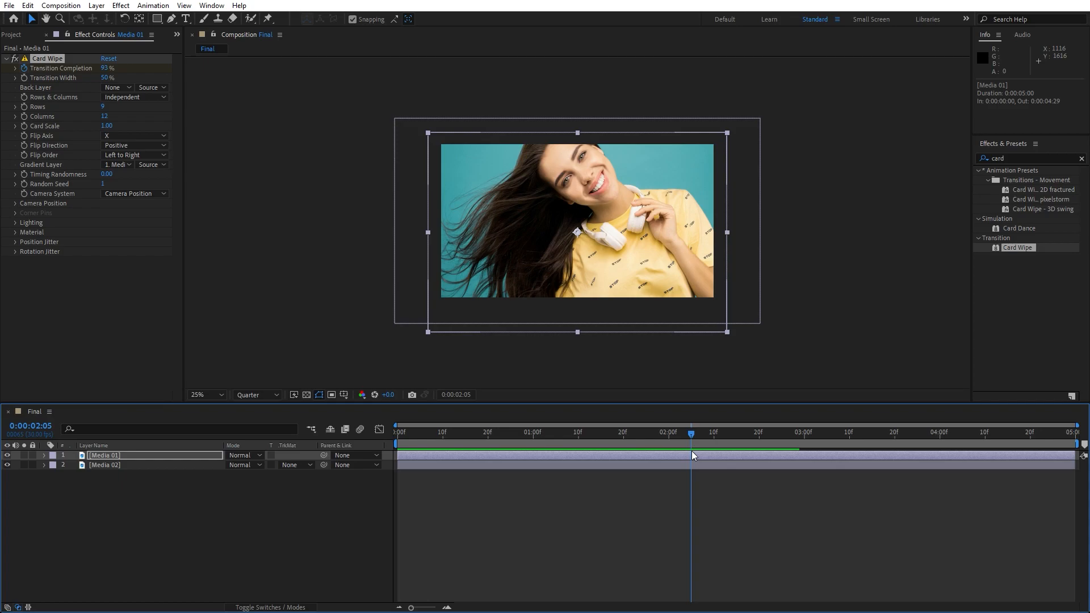
Step: Scale the Media 02 layer down to 28%
click(133, 466)
key(s)
drag(247, 475, 242, 475)
click(175, 483)
Step: Move the Media 02 layer vertically to position 960, 572 and collapse its properties
click(162, 465)
key(shift+Down)
key(Up)
key(Up)
key(Up)
key(Up)
key(Up)
key(Up)
key(Up)
key(Up)
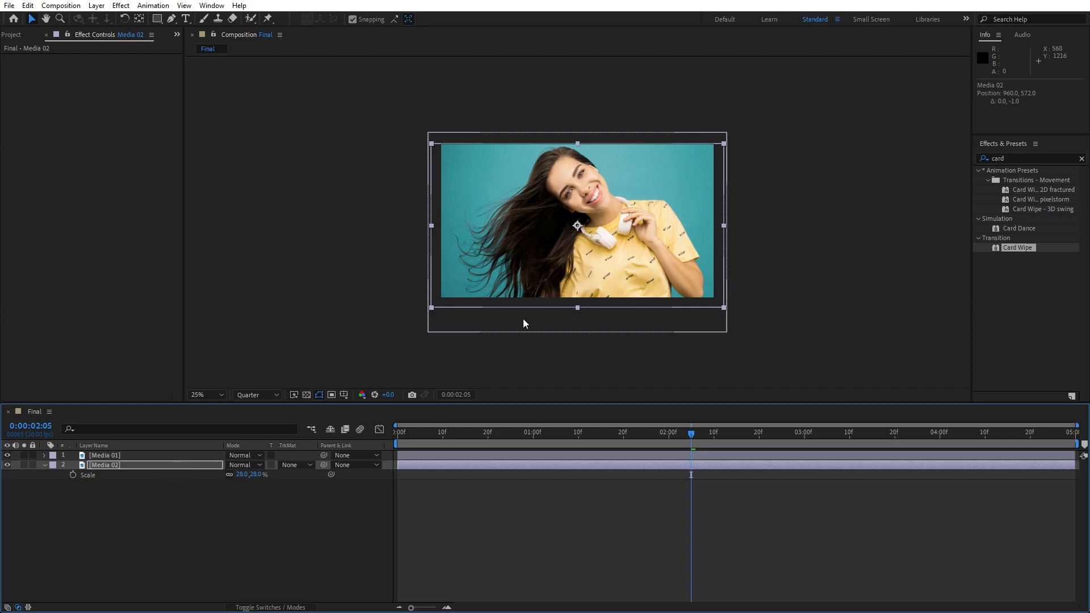
click(44, 464)
Step: Create a black 1920 x 1080 solid named Gradient and place it above all other layers
right_click(165, 530)
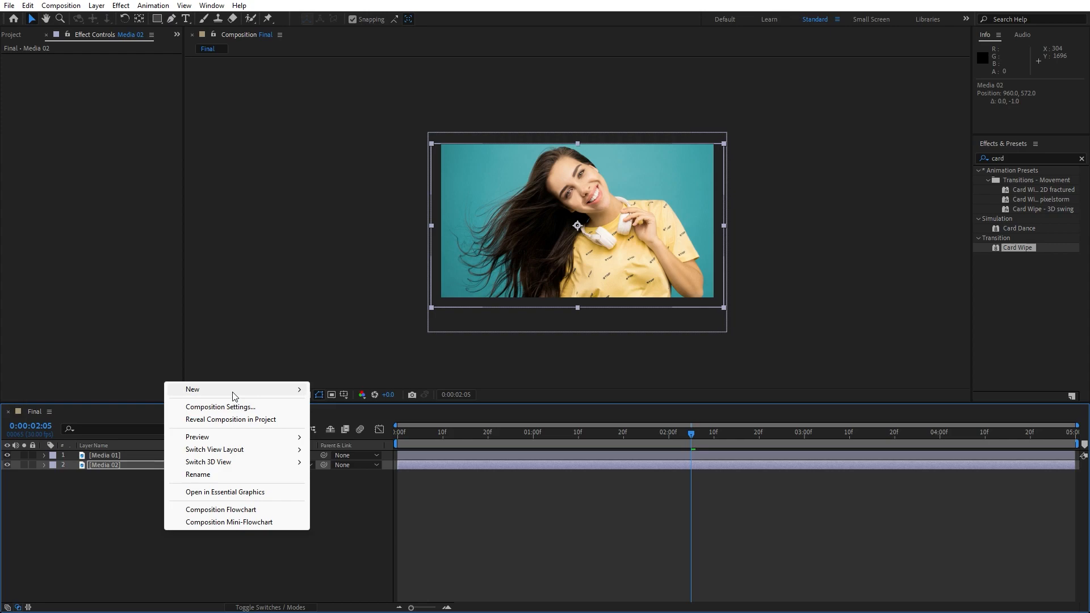
mouse_move(232, 396)
click(349, 418)
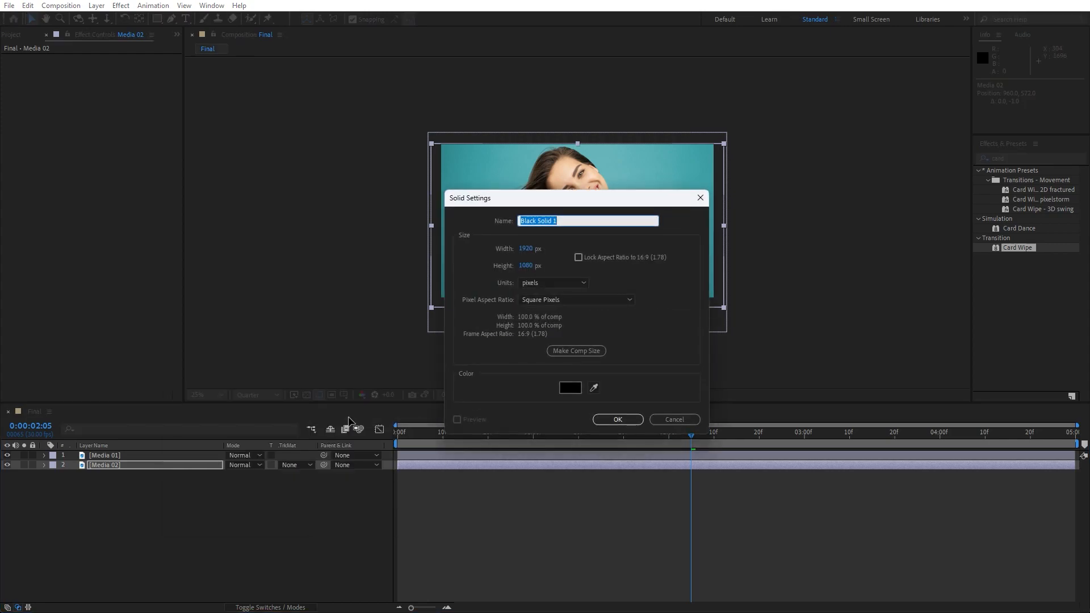
text(Gradient)
click(634, 419)
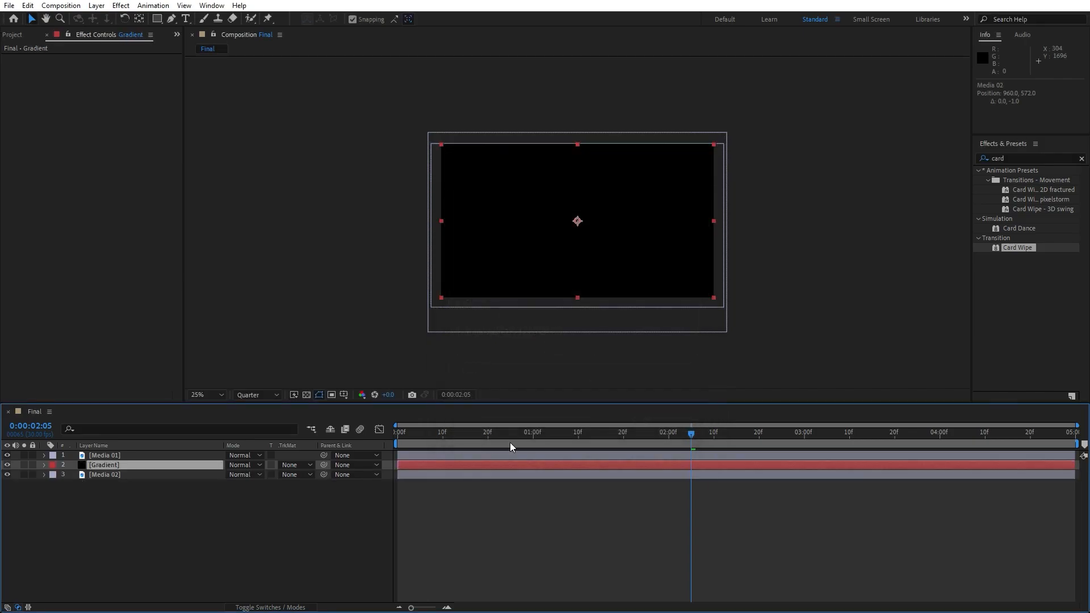
drag(114, 459, 121, 453)
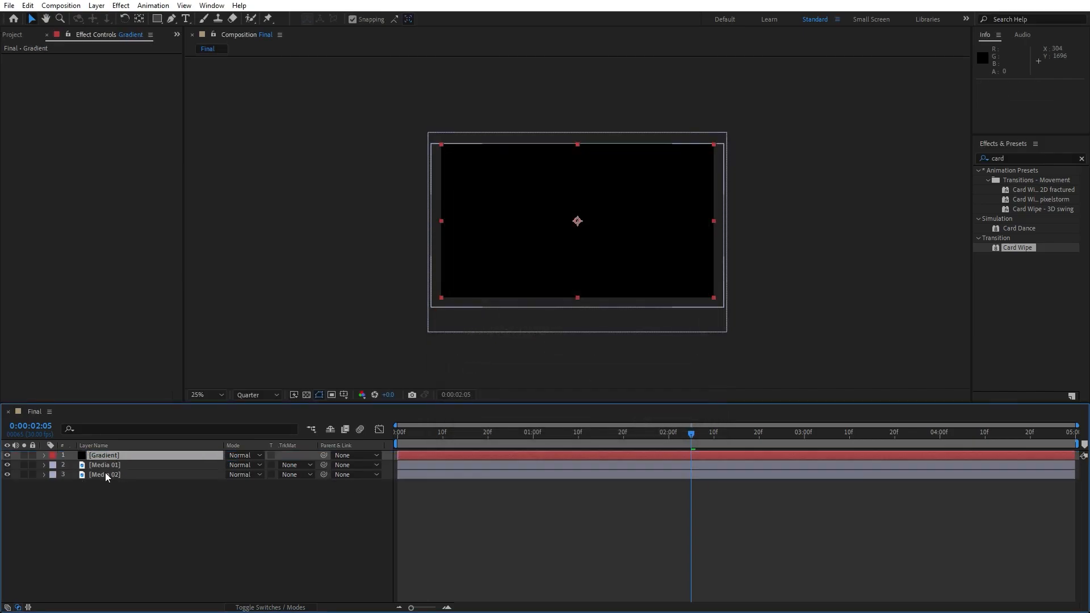
Step: Find the Checkerboard effect and apply it to the Gradient solid
click(1024, 157)
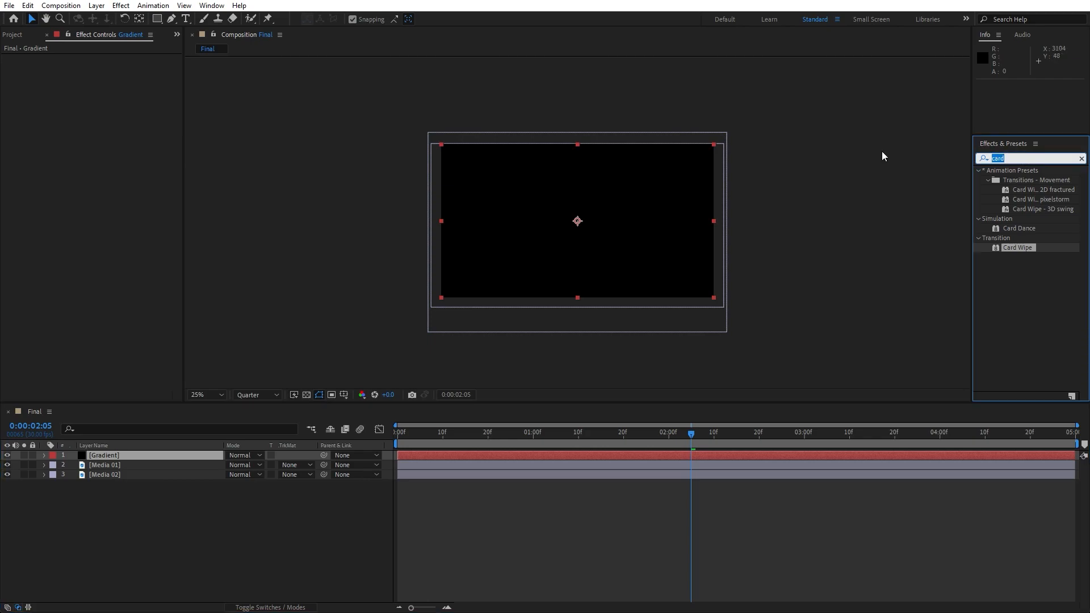
text(check)
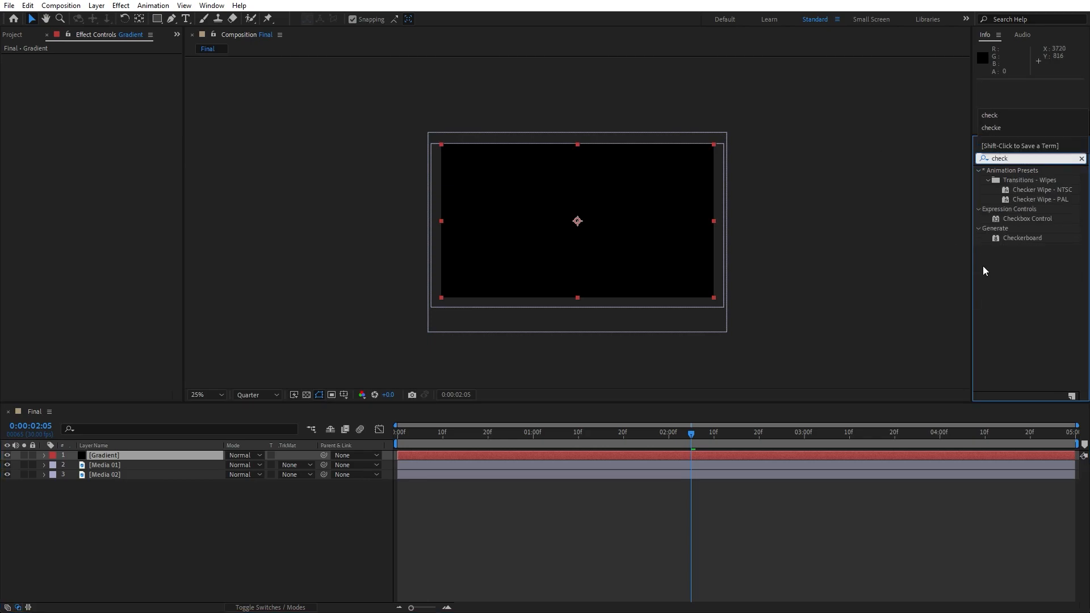
drag(1024, 240, 101, 458)
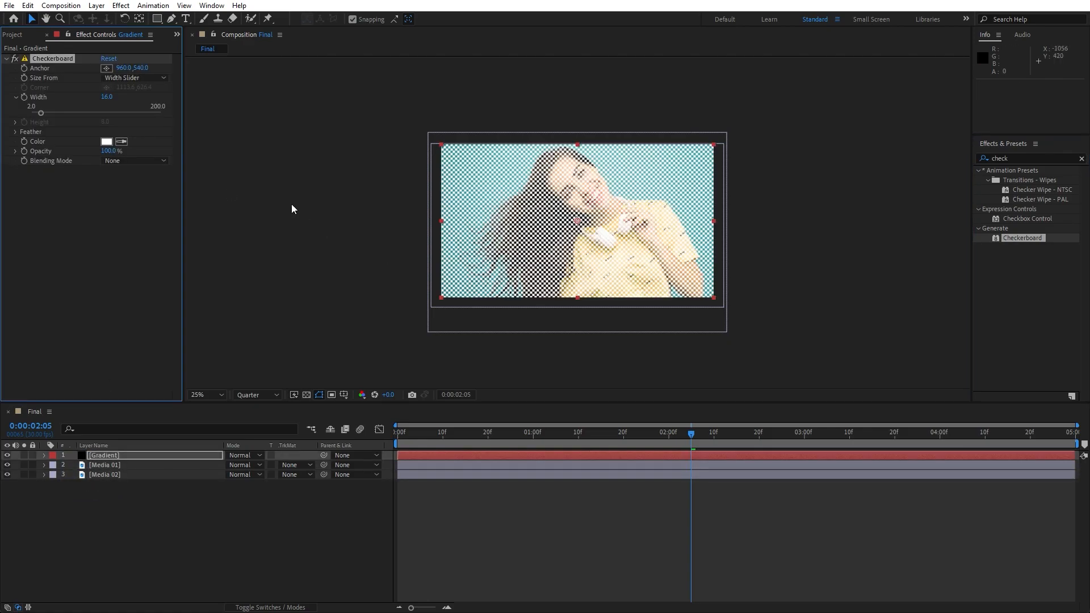
Step: Set the checkerboard's width to 120 and its blending mode to Normal
click(104, 97)
text(120)
click(82, 219)
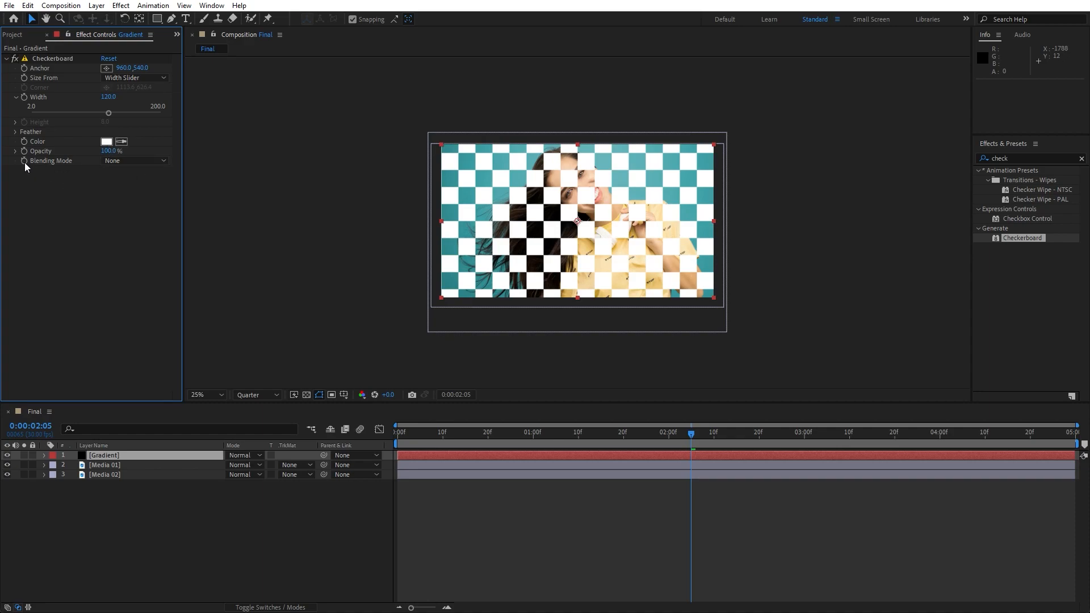
click(111, 162)
click(135, 186)
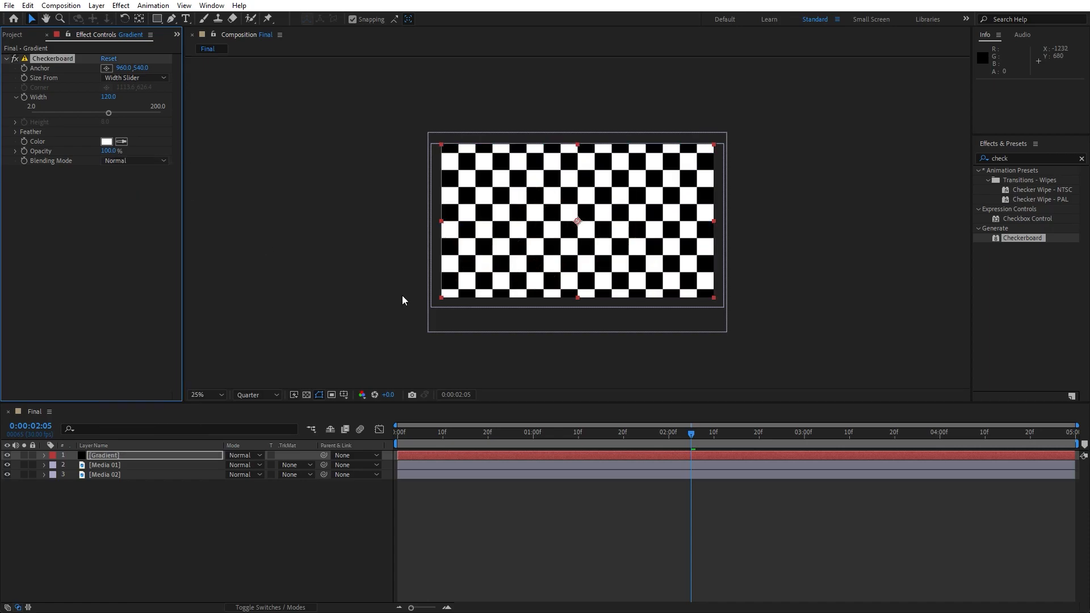
key(period)
key(comma)
click(130, 499)
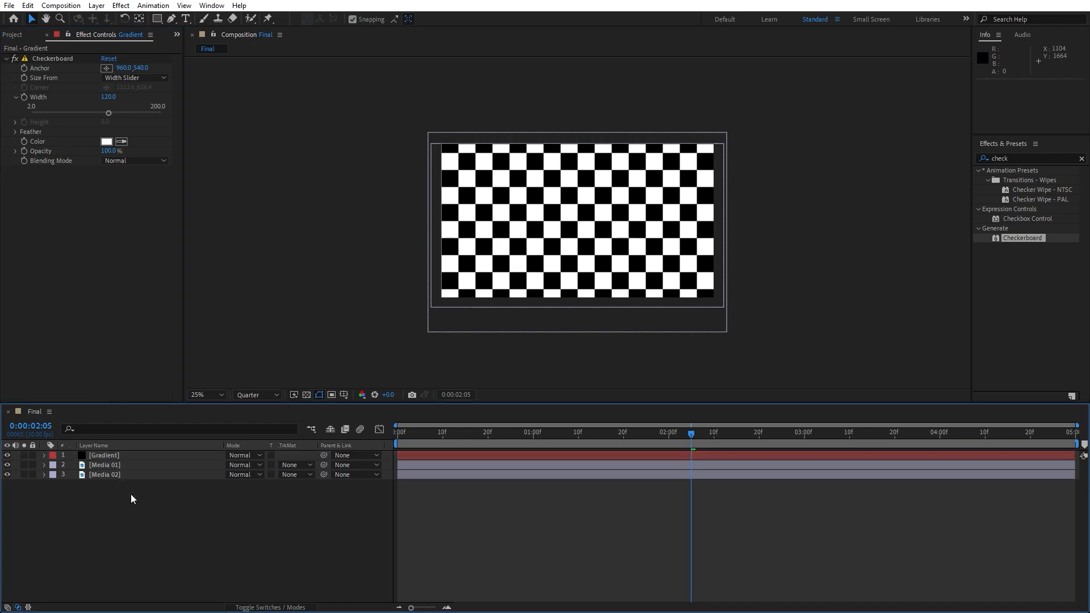
Step: Hide the Gradient layer and set the Flip Order of Media 01's Card Wipe to Gradient
click(8, 456)
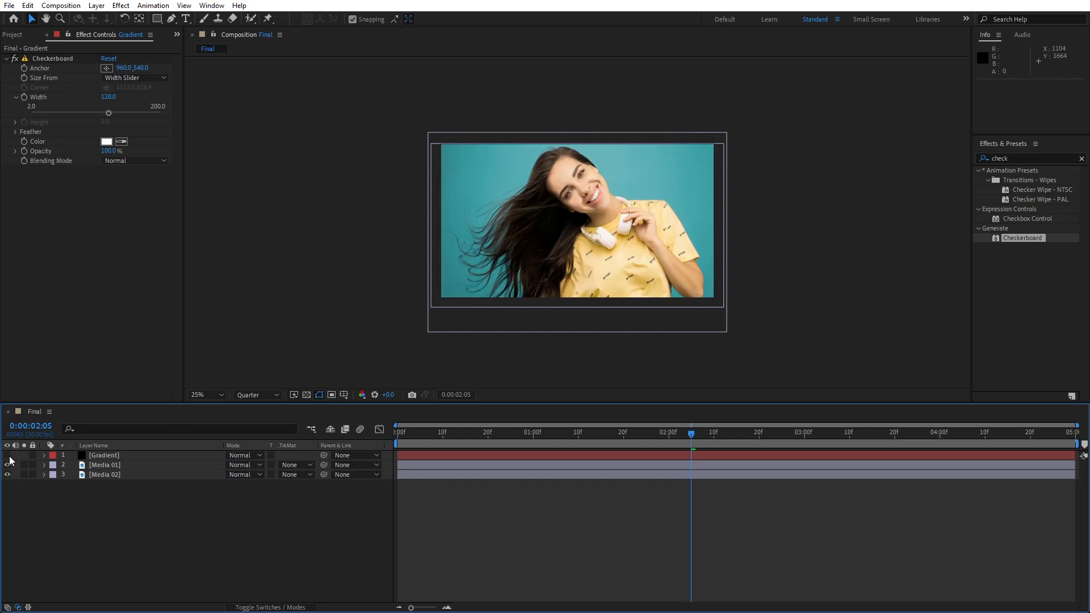
click(111, 465)
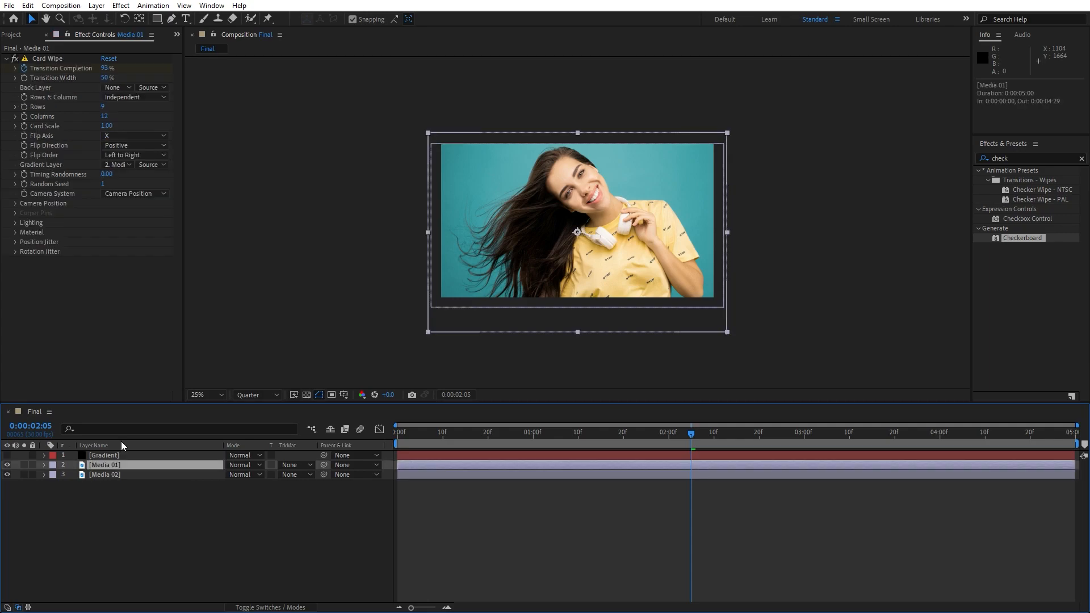
click(135, 155)
click(145, 268)
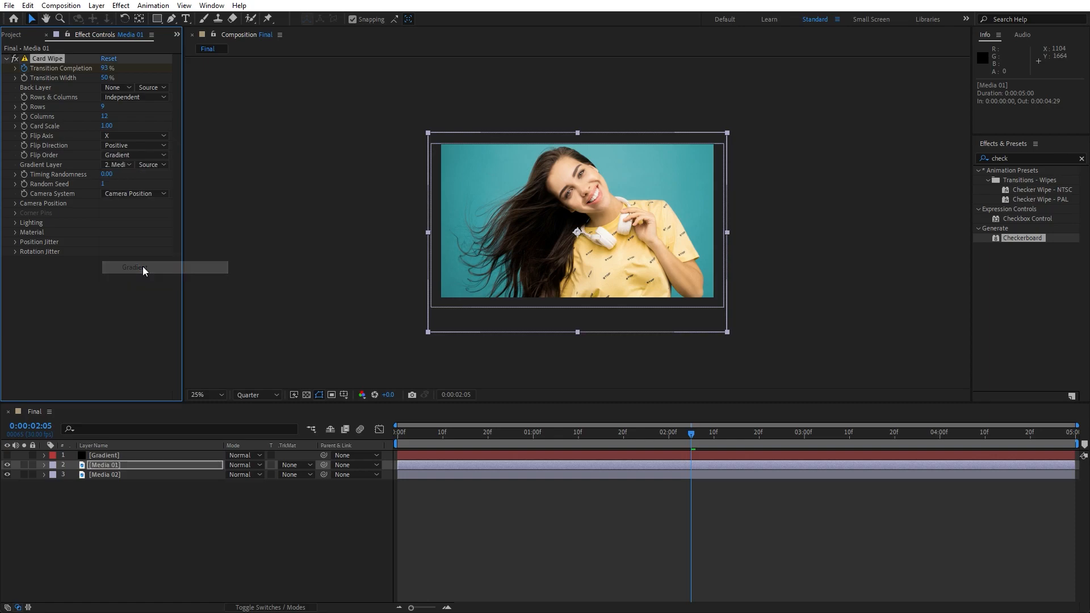
Step: Set the Card Wipe's Gradient Layer to Gradient and have it sample that layer's Effects & Masks
click(110, 165)
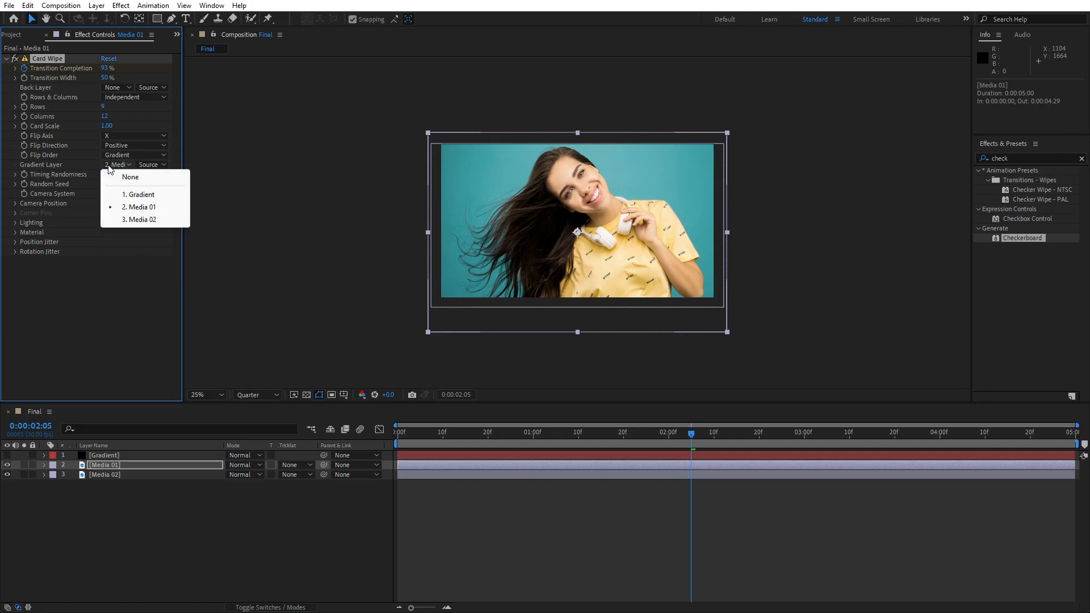
click(131, 195)
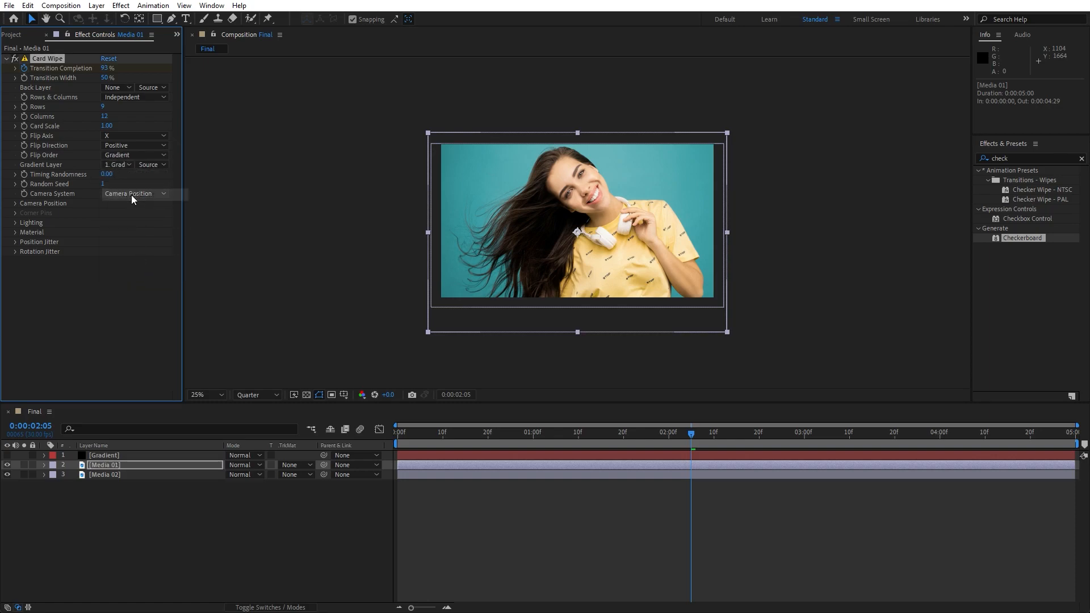
click(152, 166)
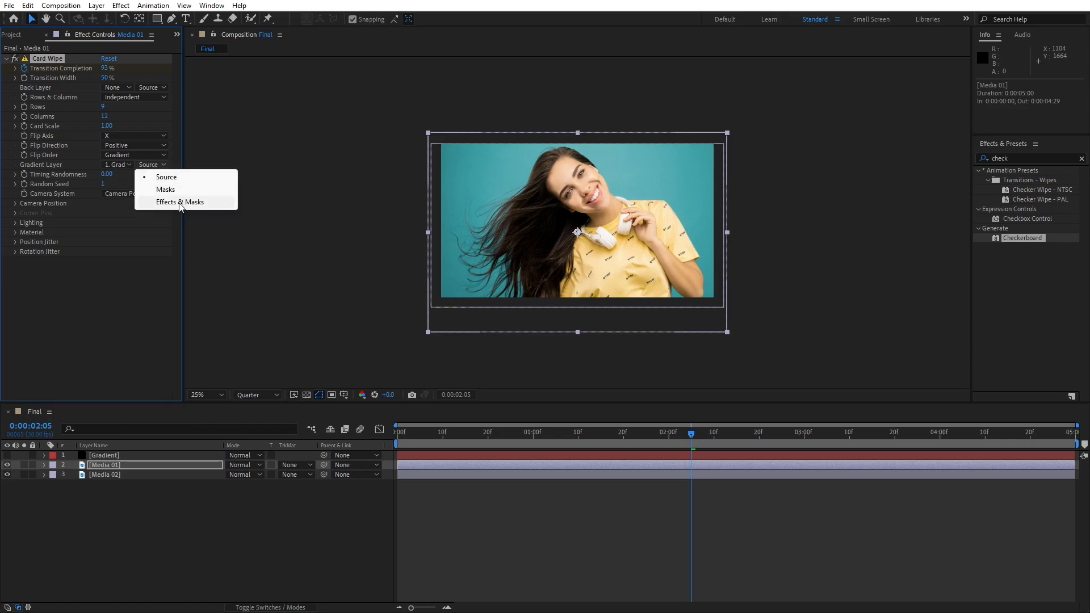
click(180, 203)
Step: Play back the checkerboard-driven wipe from near the start and park the playhead at 0:00:00:25
drag(494, 441, 407, 437)
key(space)
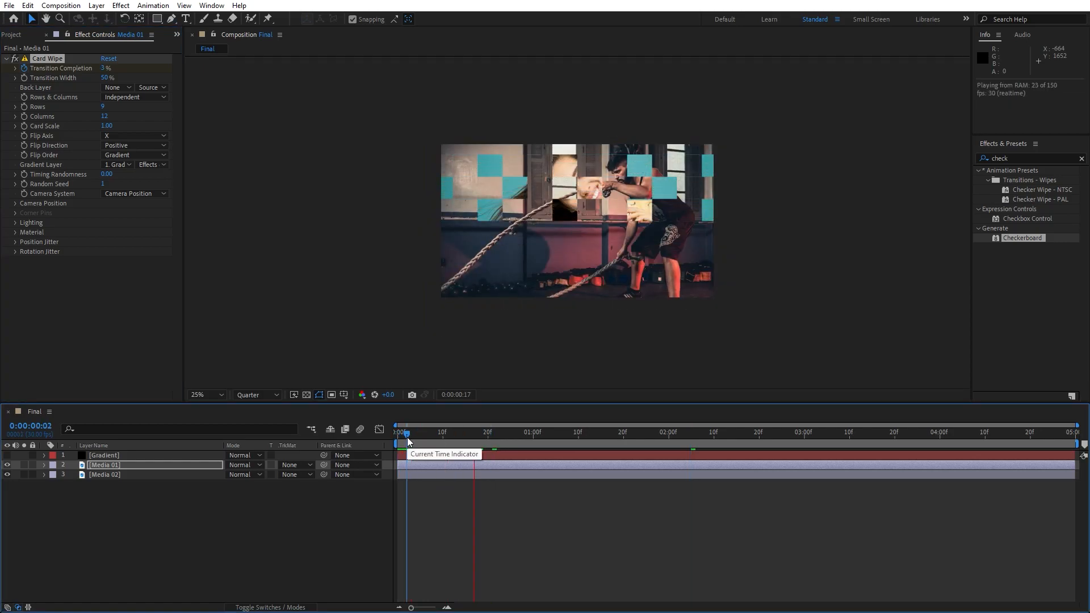
mouse_move(498, 444)
mouse_down()
mouse_move(539, 440)
mouse_move(510, 441)
mouse_up()
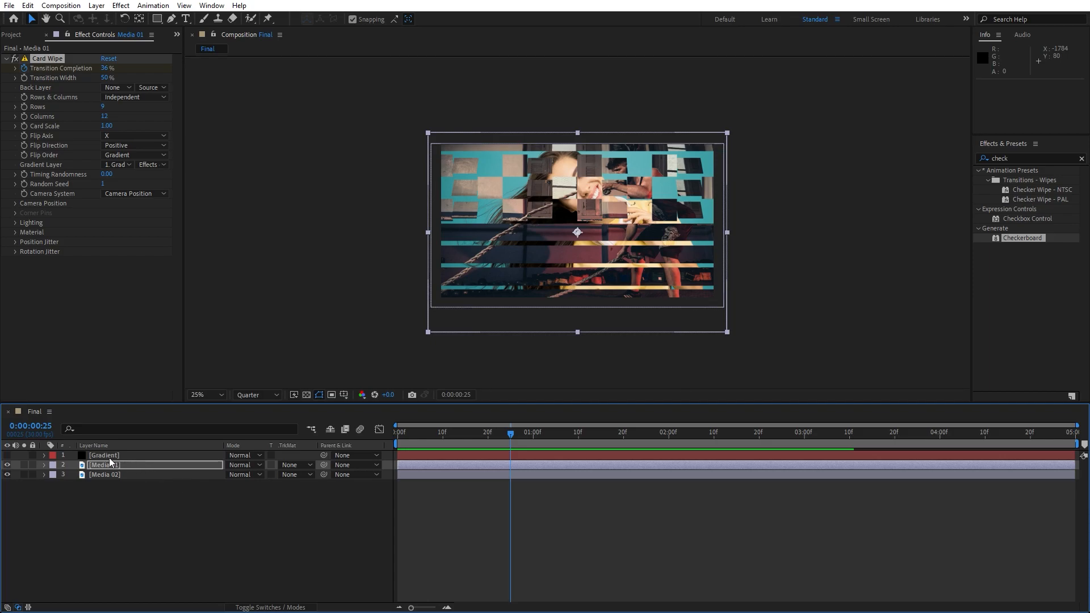
Step: Apply Fast Box Blur to the Gradient solid and set its Blur Radius to 15
click(108, 456)
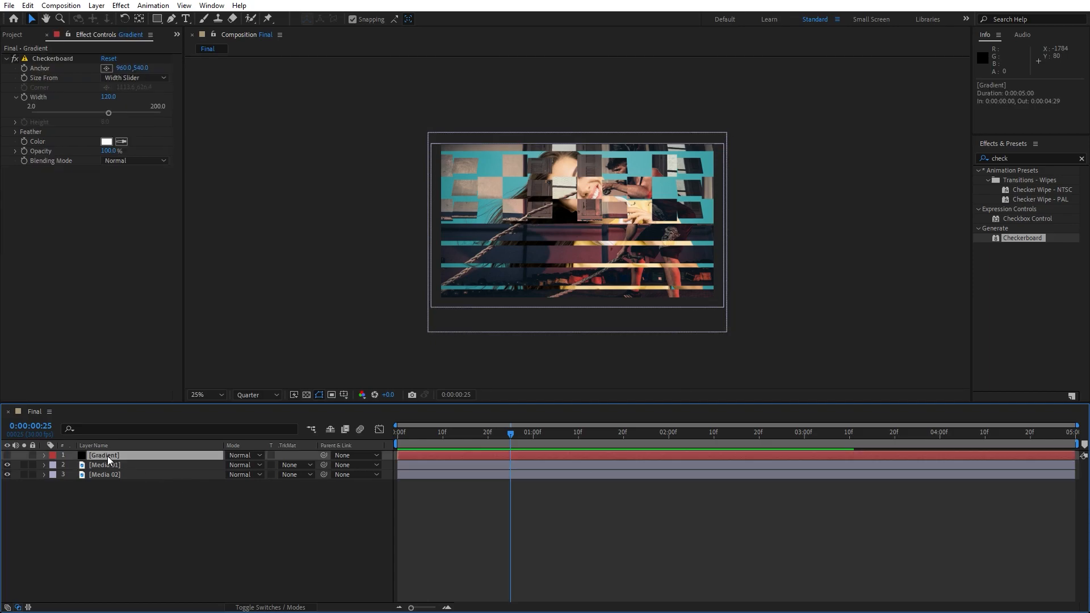
double_click(1031, 158)
text(fast)
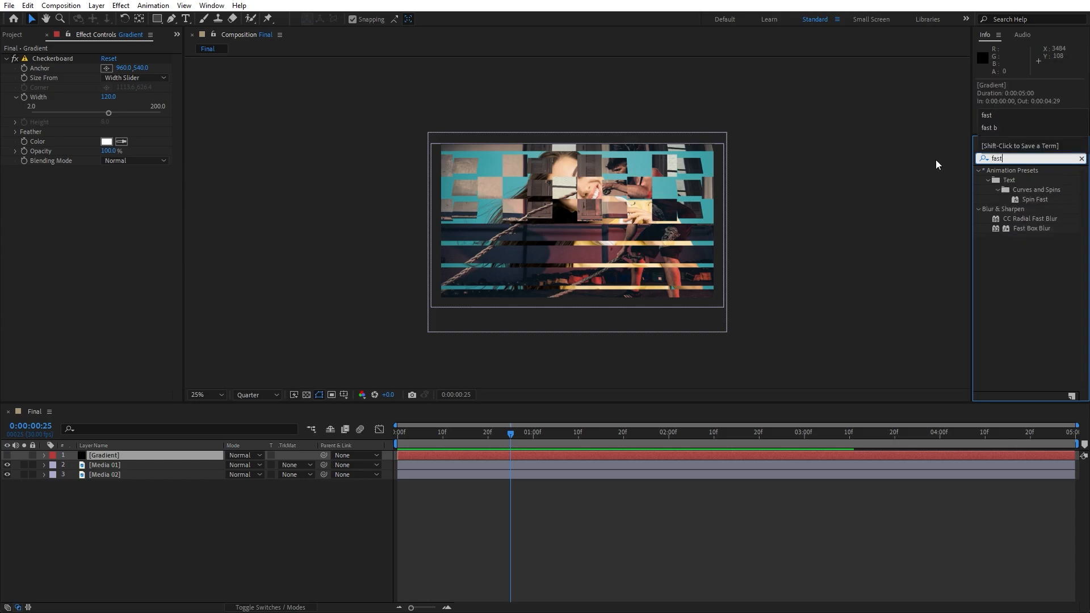
drag(1031, 228, 91, 250)
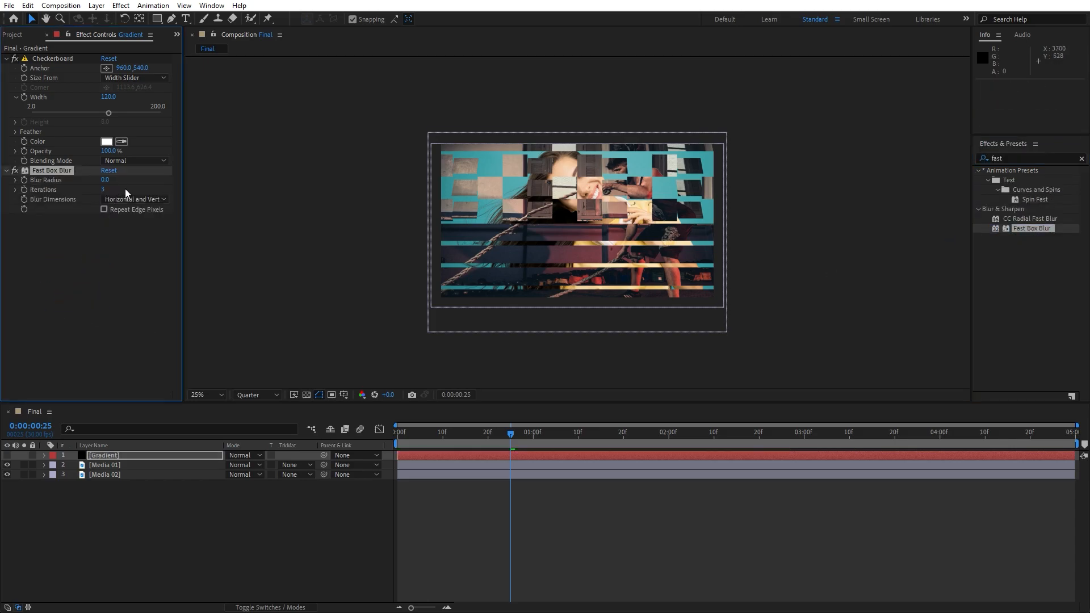
click(105, 180)
text(15)
key(Return)
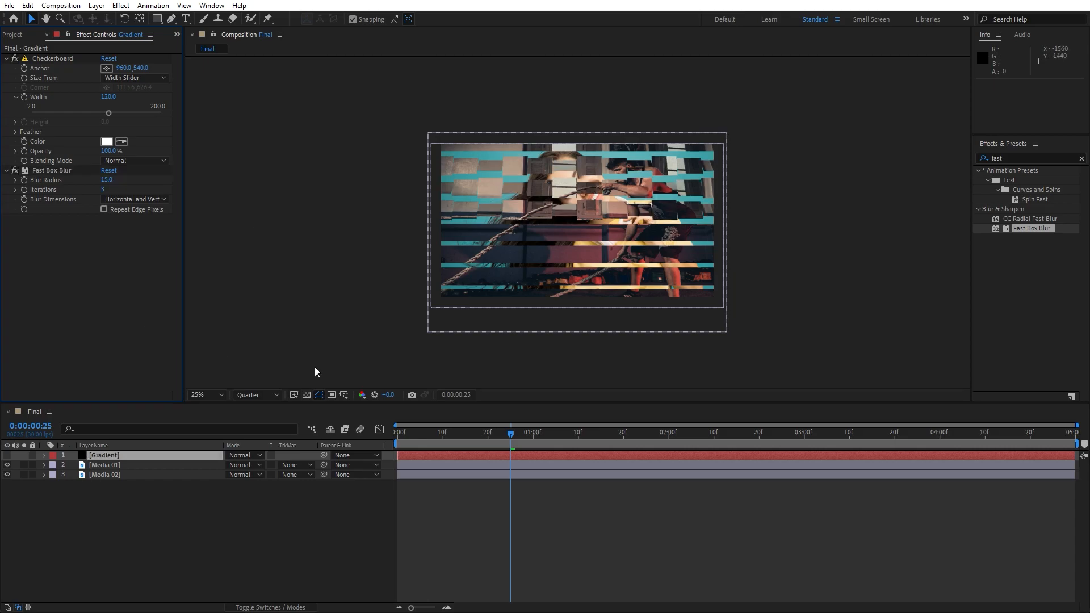
Step: Set Media 01's Card Wipe to 15 rows and 40 columns
click(125, 463)
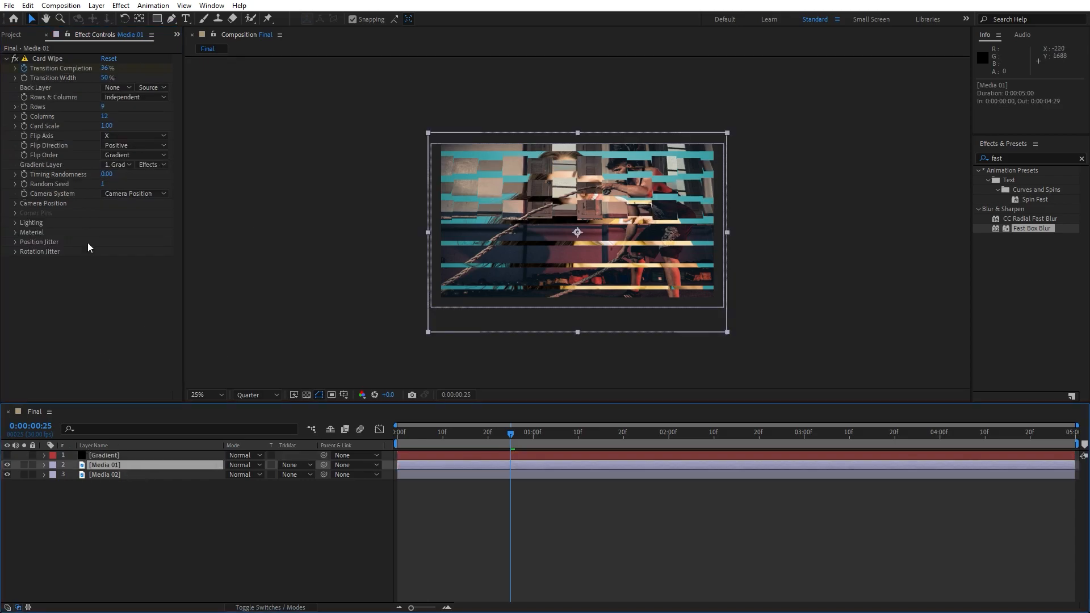
click(103, 108)
text(15)
key(Return)
click(104, 116)
text(40)
key(Return)
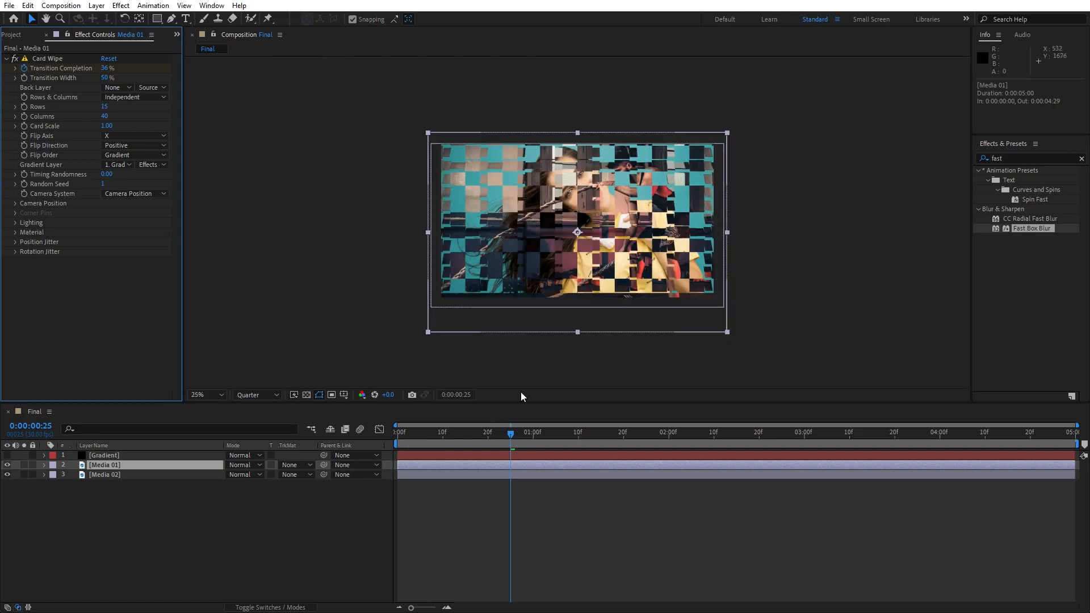
Step: Preview the wipe with the denser card grid and park the playhead at 0:00:00:26
click(224, 525)
key(space)
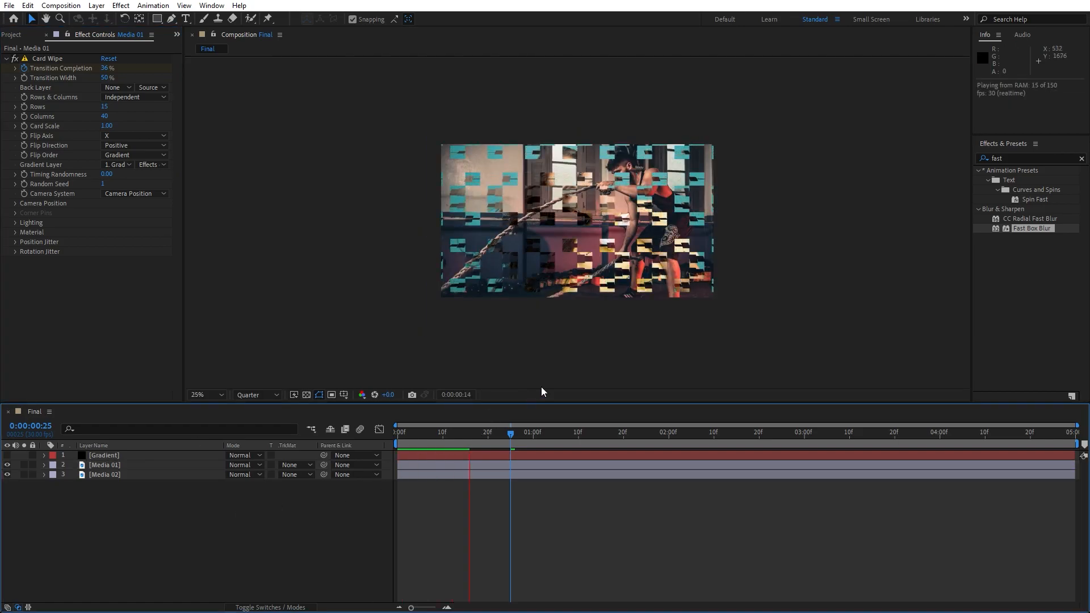
drag(463, 438, 515, 442)
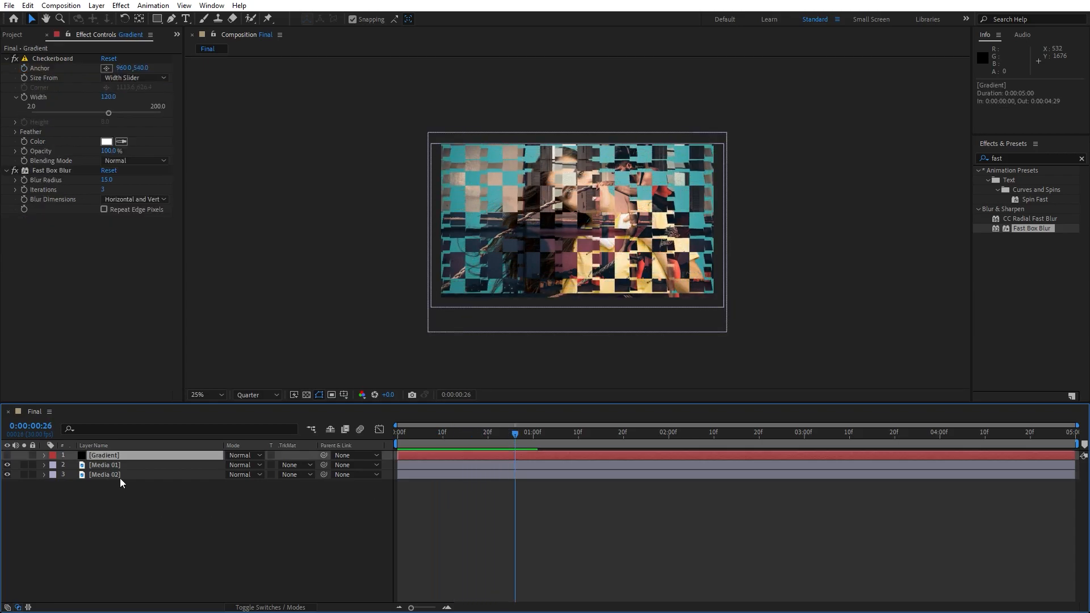
Step: Apply Easy Ease to both Transition Completion keyframes of Media 01 and show their speed graph
click(117, 465)
key(u)
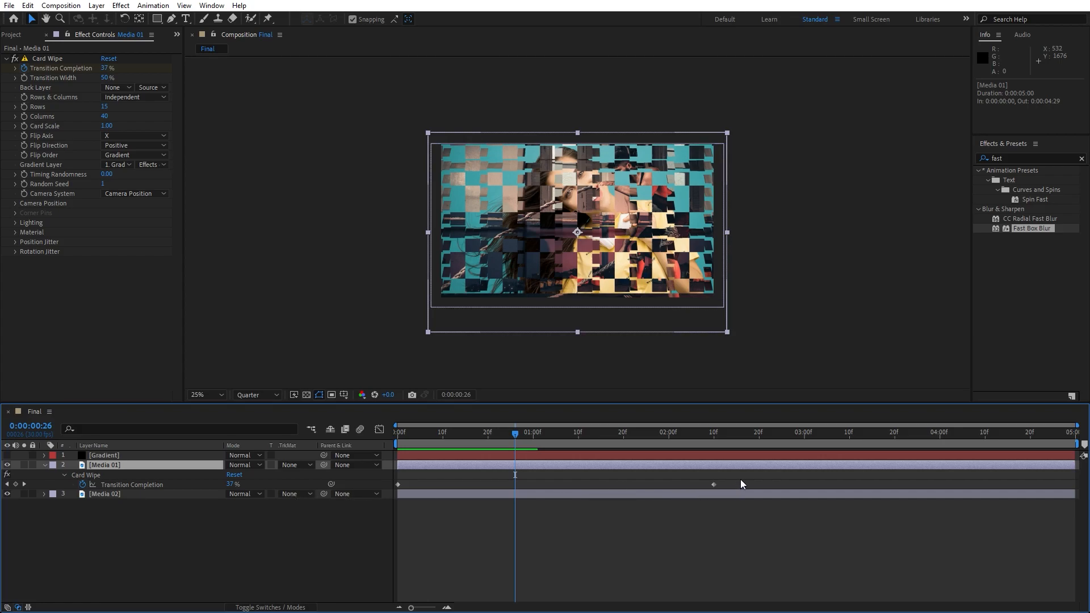
drag(758, 479, 370, 524)
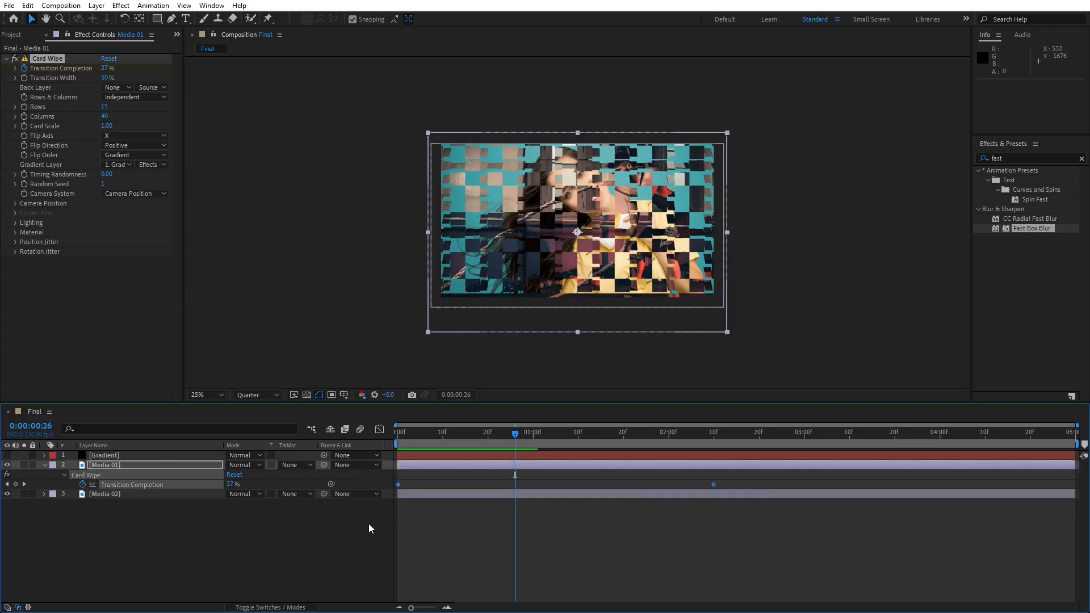
key(F9)
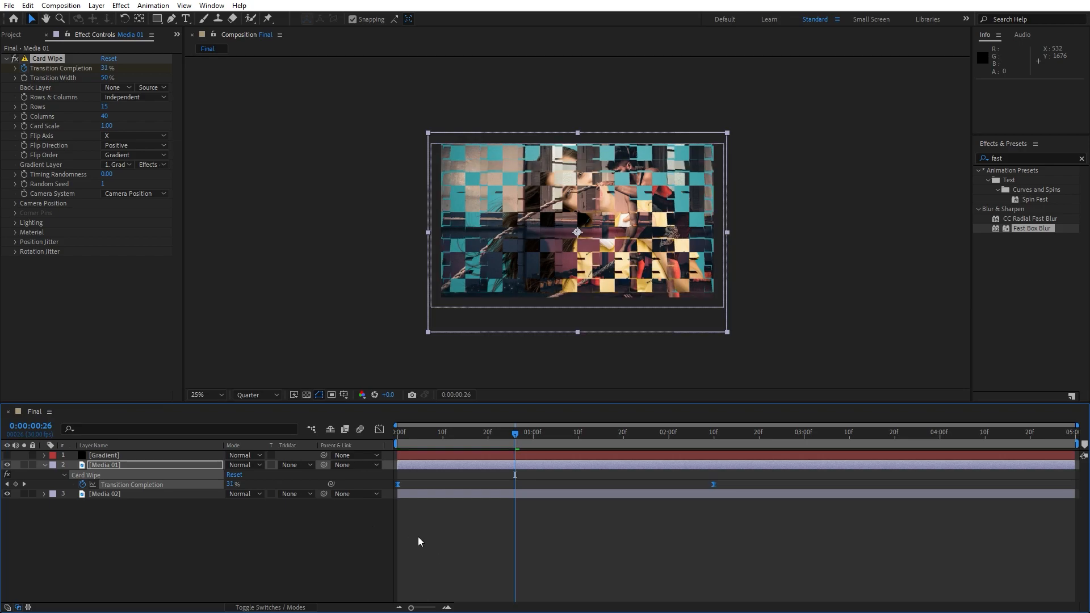
click(379, 430)
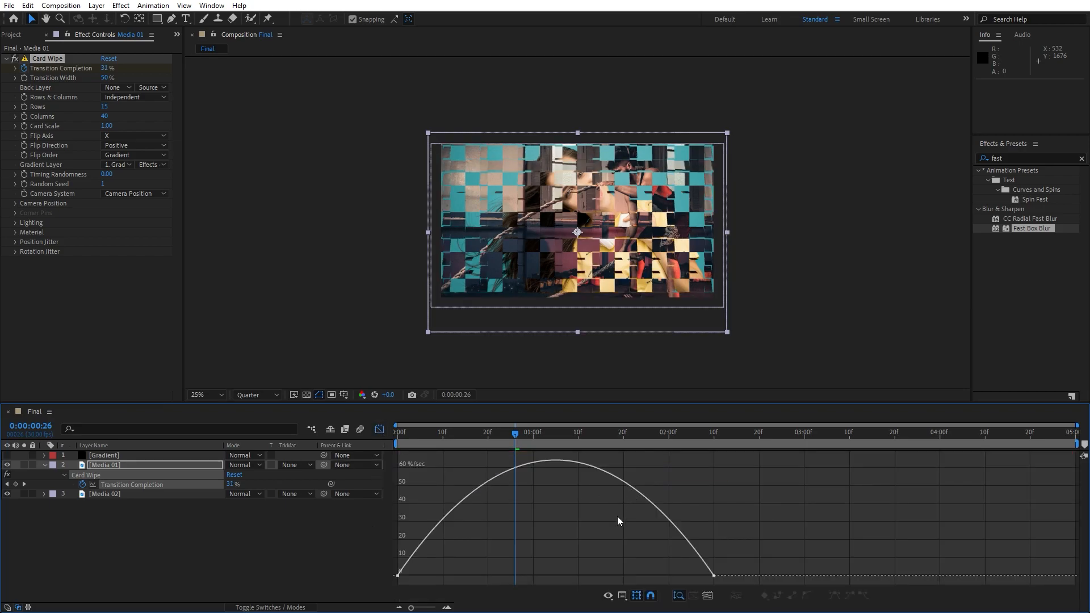
right_click(691, 497)
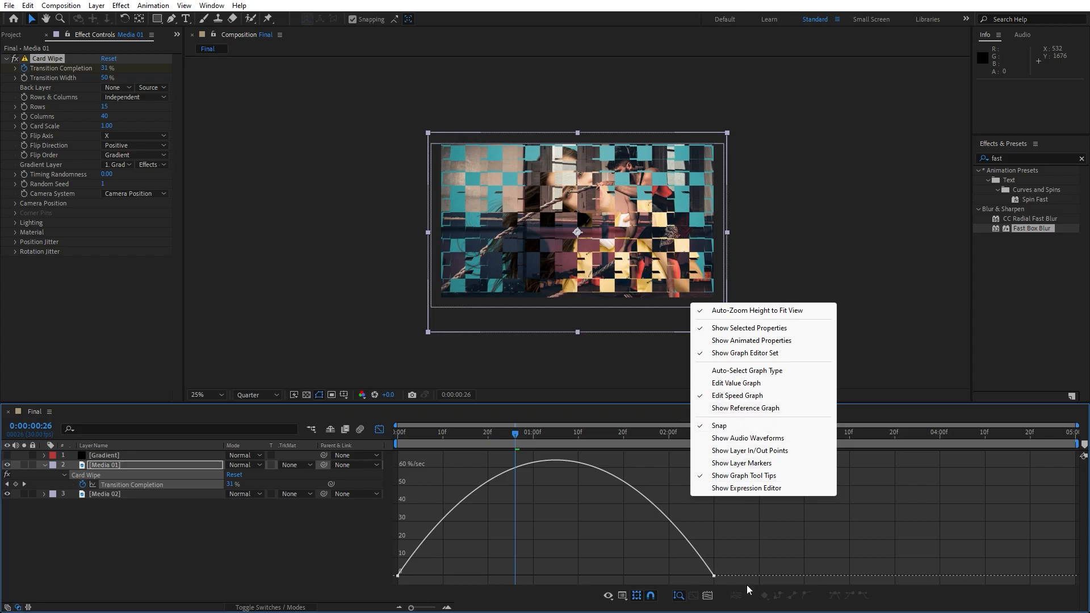
click(726, 559)
drag(778, 538, 605, 582)
mouse_move(420, 576)
mouse_down()
mouse_move(389, 580)
mouse_move(411, 576)
mouse_up()
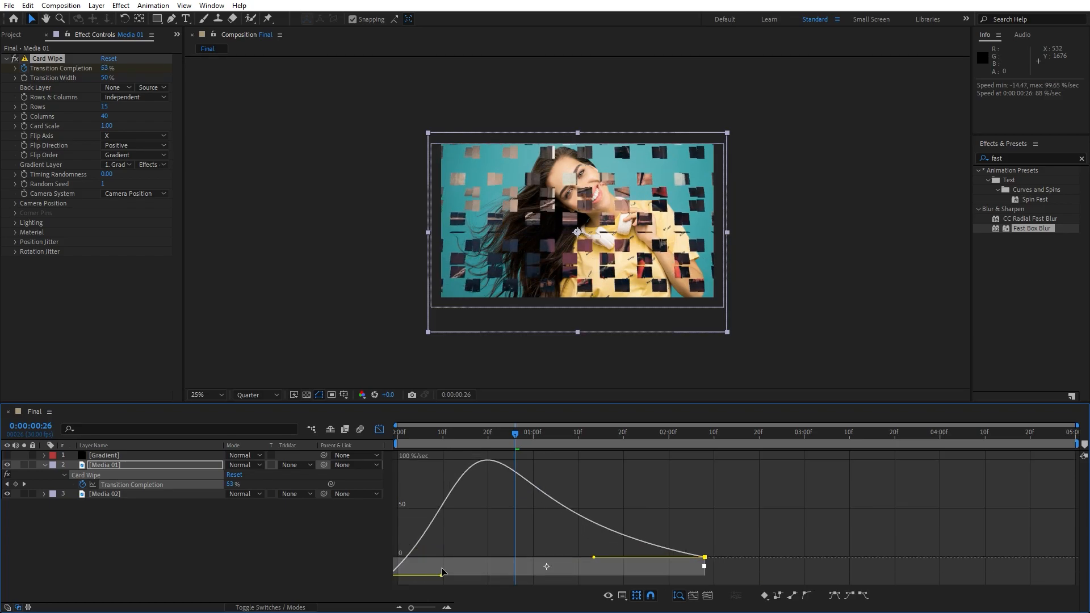
key(ctrl+z)
Step: Lengthen the first Transition Completion keyframe's outgoing speed handle so the wipe starts more slowly
drag(472, 557, 385, 592)
drag(452, 578, 498, 577)
click(302, 568)
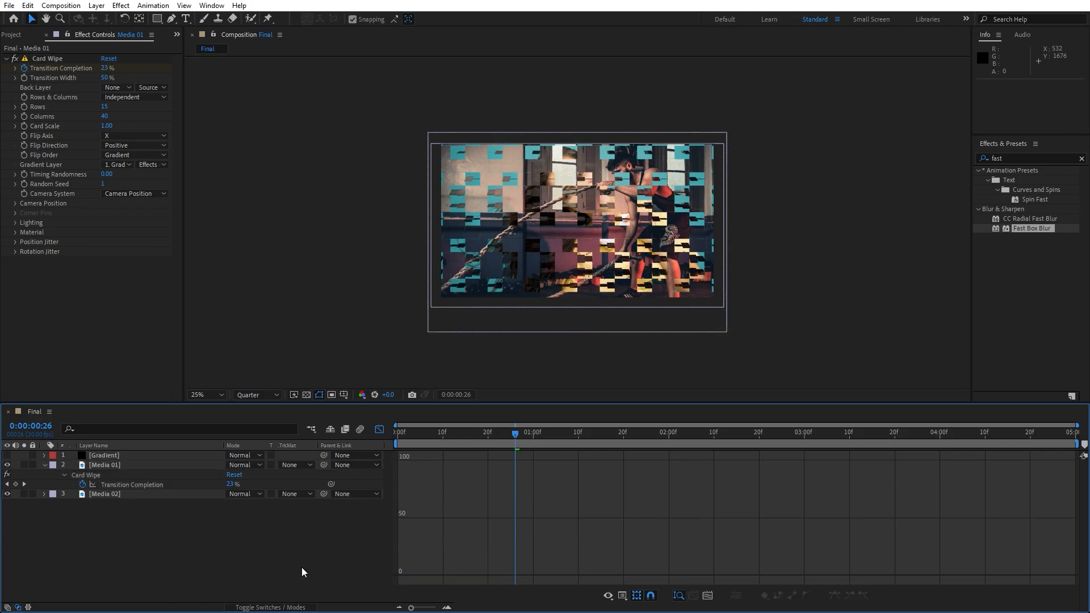
Step: Preview the eased transition, return the timeline to the layer bars and collapse Media 01's properties
key(space)
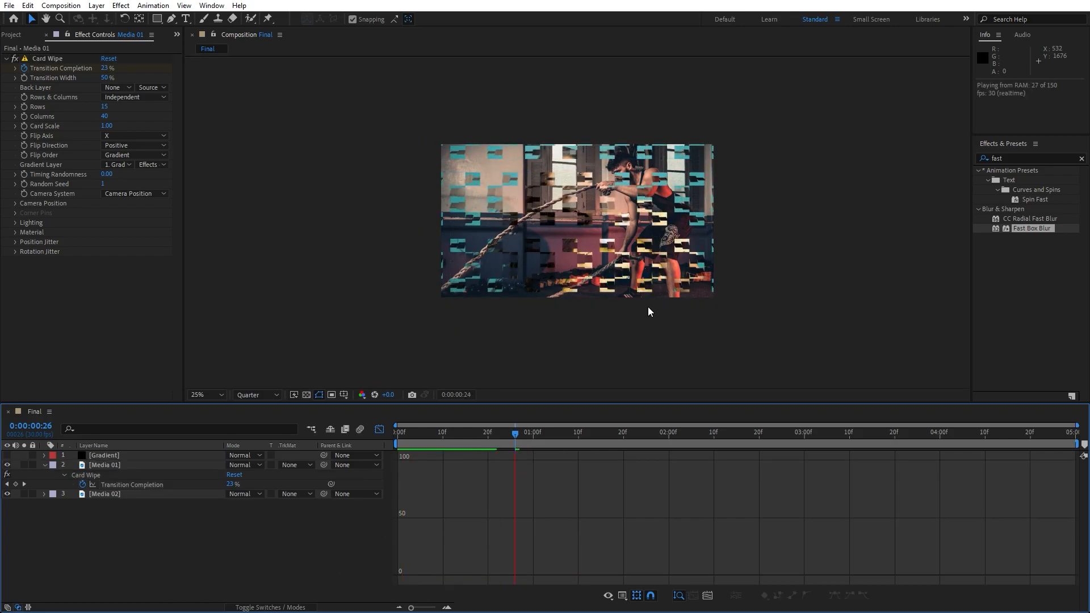
key(space)
click(380, 430)
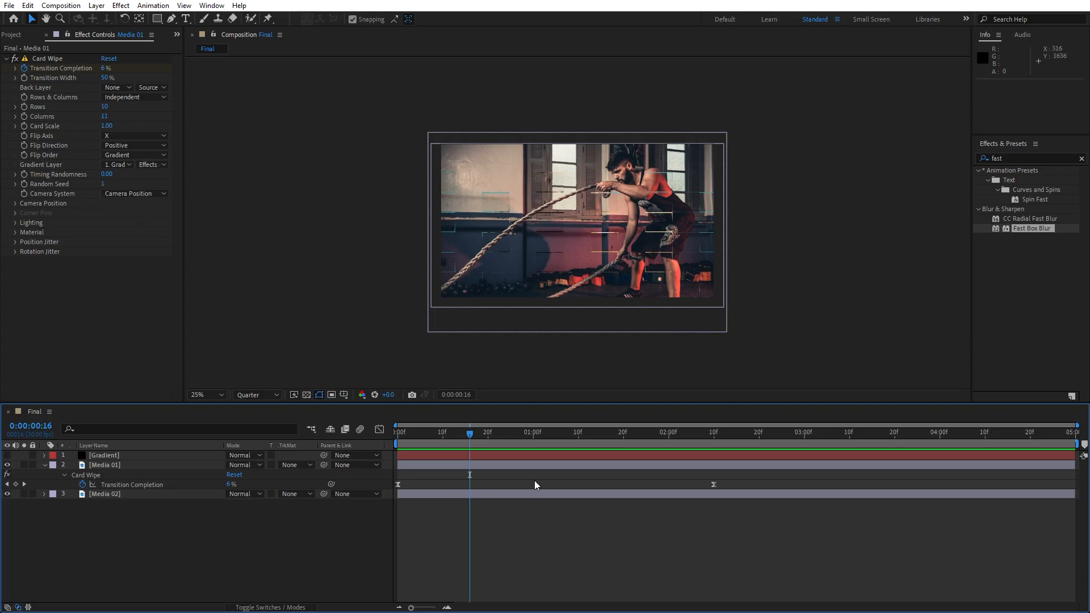
click(45, 465)
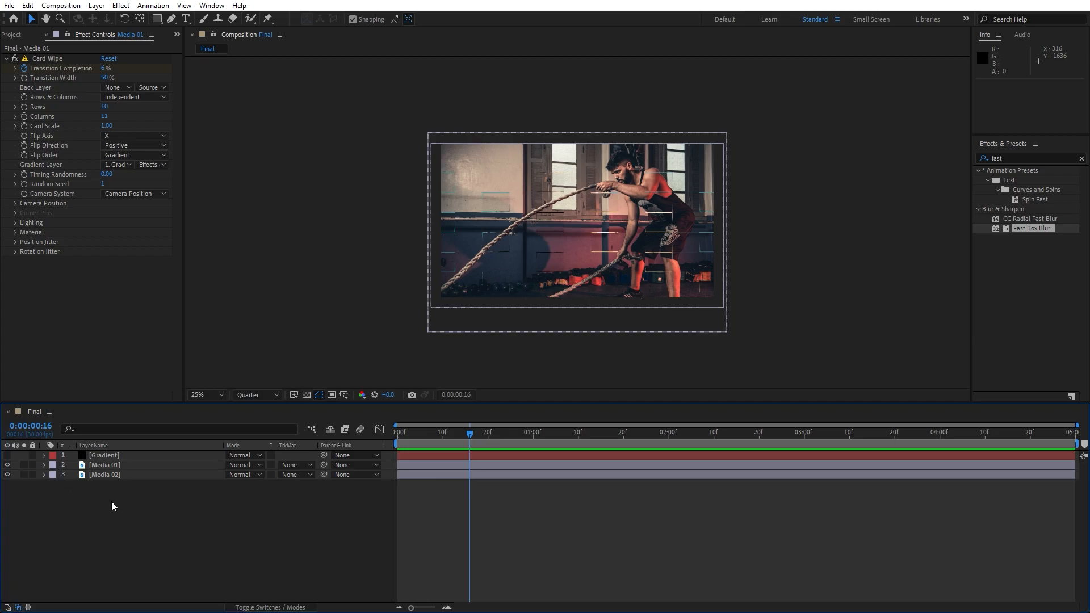
Step: Pre-compose the Gradient and Media 01 layers together as "Media 01 + Elements", moving all attributes into the new composition
click(113, 466)
ctrl+click(111, 453)
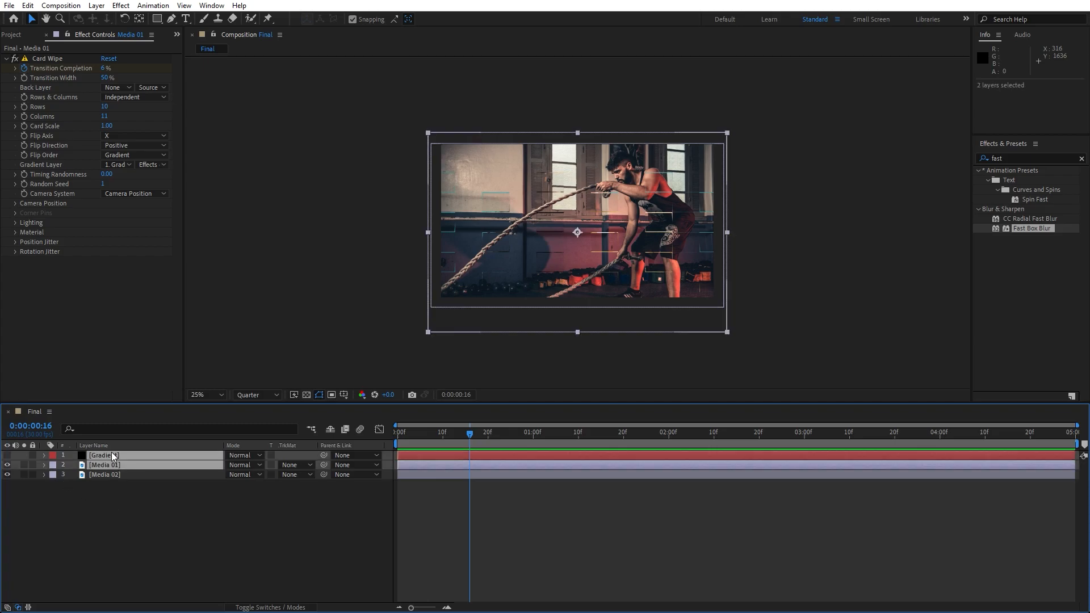
right_click(182, 461)
click(179, 397)
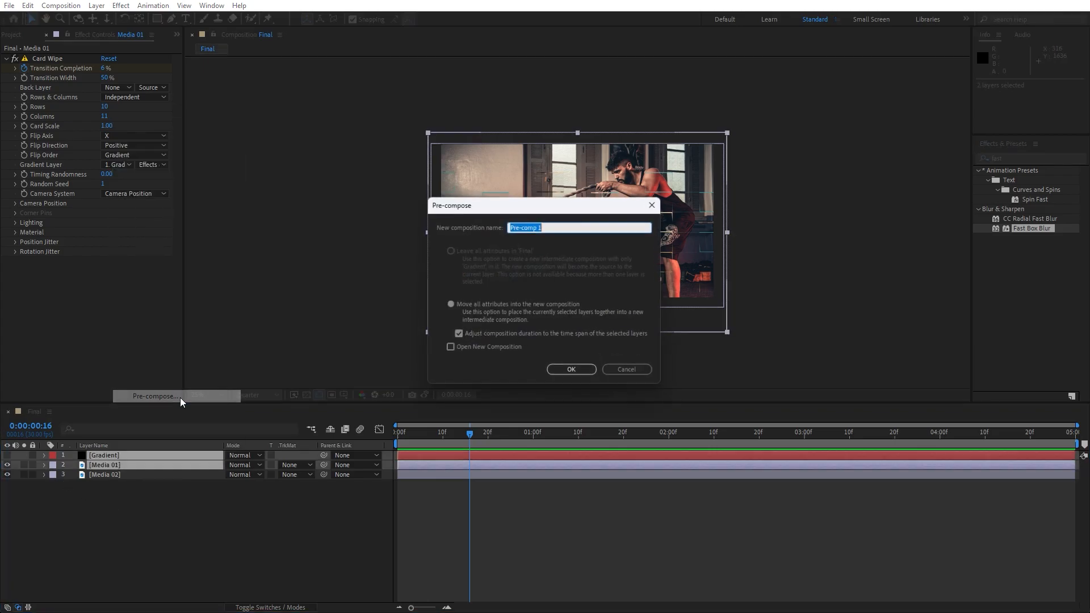
text(Media 01)
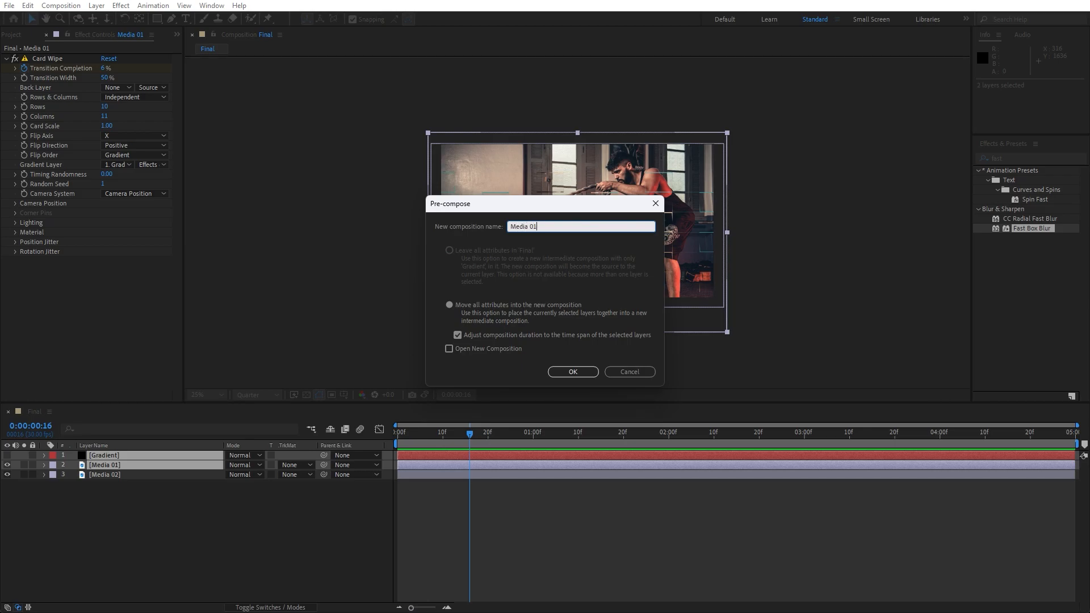
text( + Elements)
key(Return)
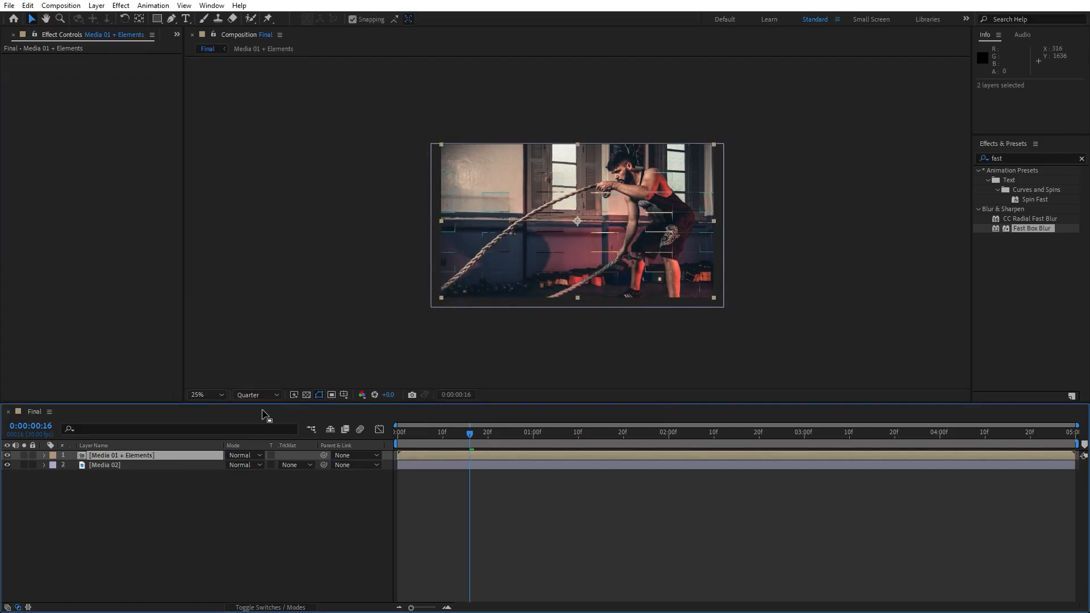
click(237, 517)
Step: Duplicate the Media 01 + Elements layer
click(123, 457)
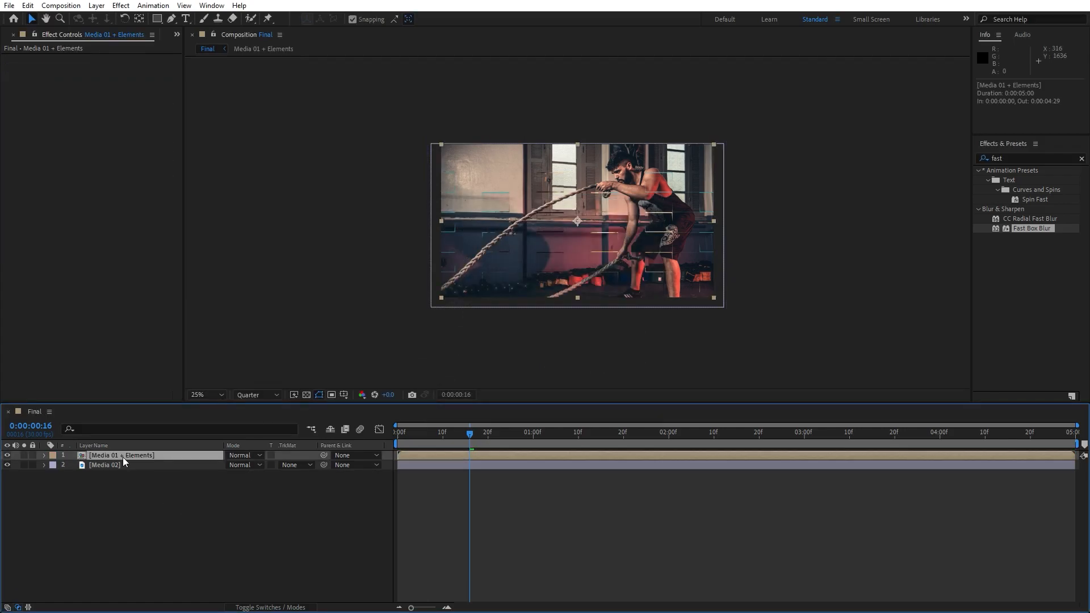
click(28, 5)
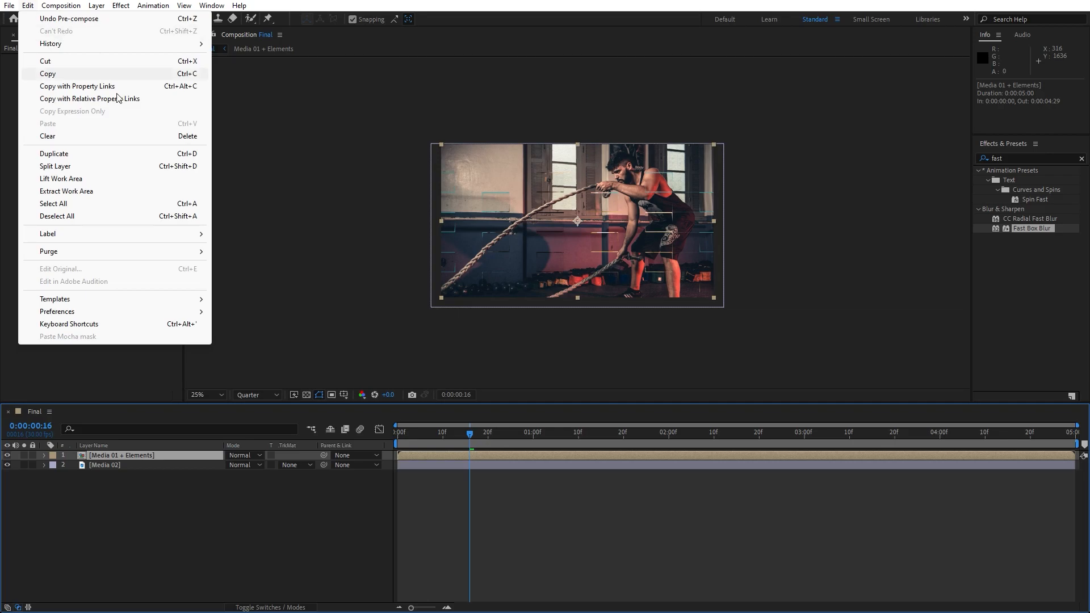
click(89, 155)
Step: Set the scale of the lower Media 01 + Elements copy to 102%
click(158, 464)
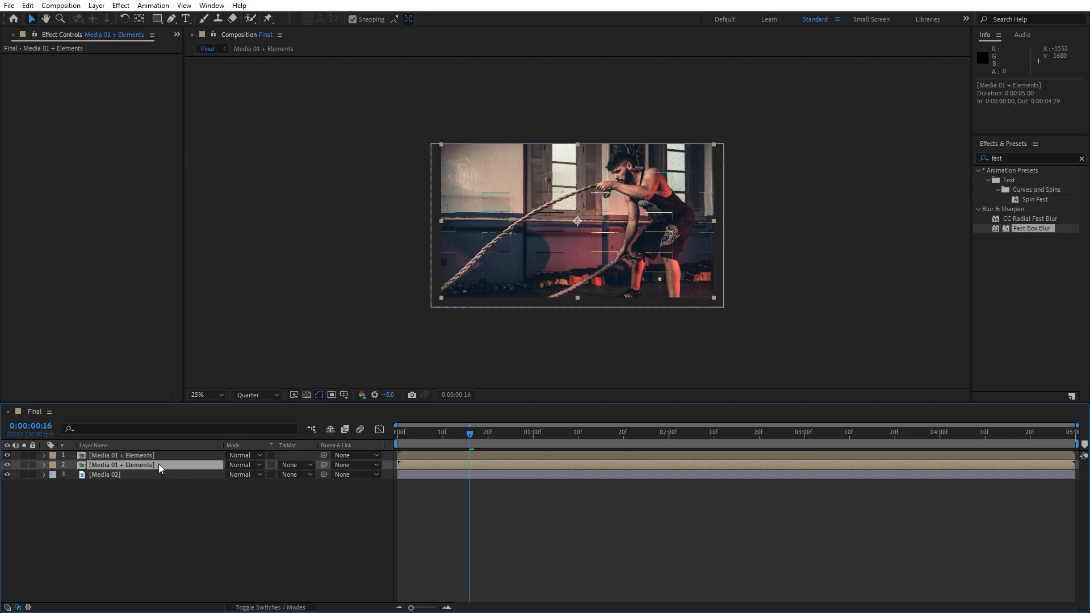
key(s)
click(244, 474)
text(1)
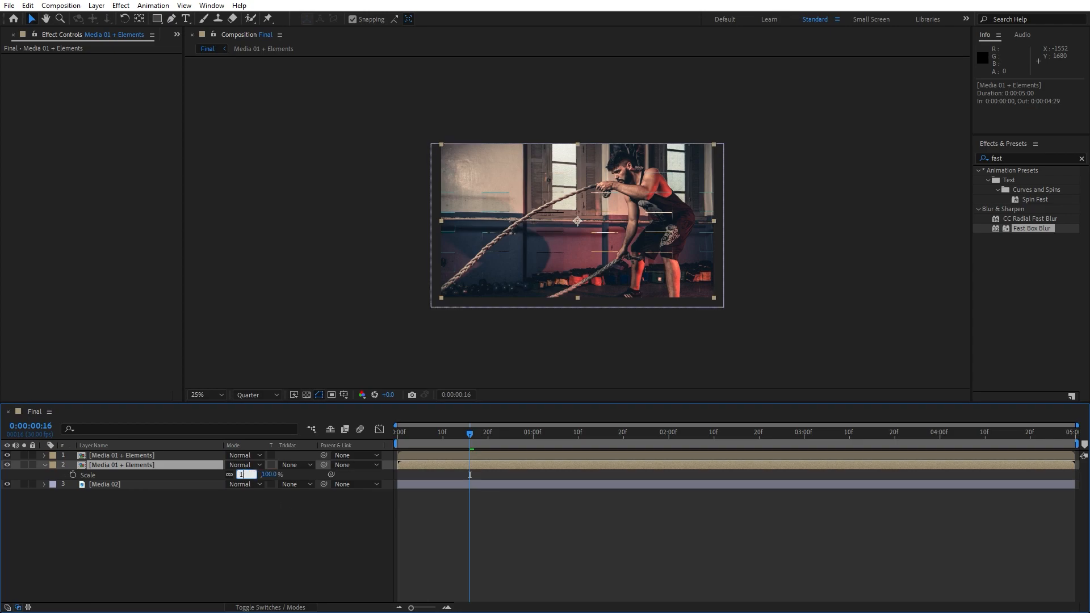
text(02)
key(Return)
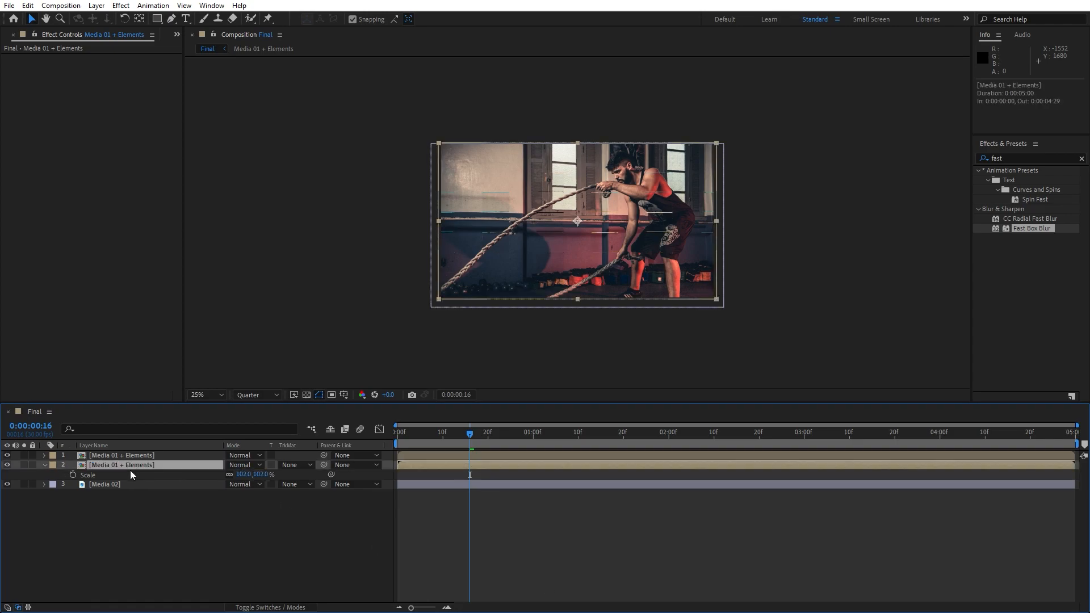
Step: Find the Find Edges effect and apply it to the lower Media 01 + Elements copy
click(1038, 260)
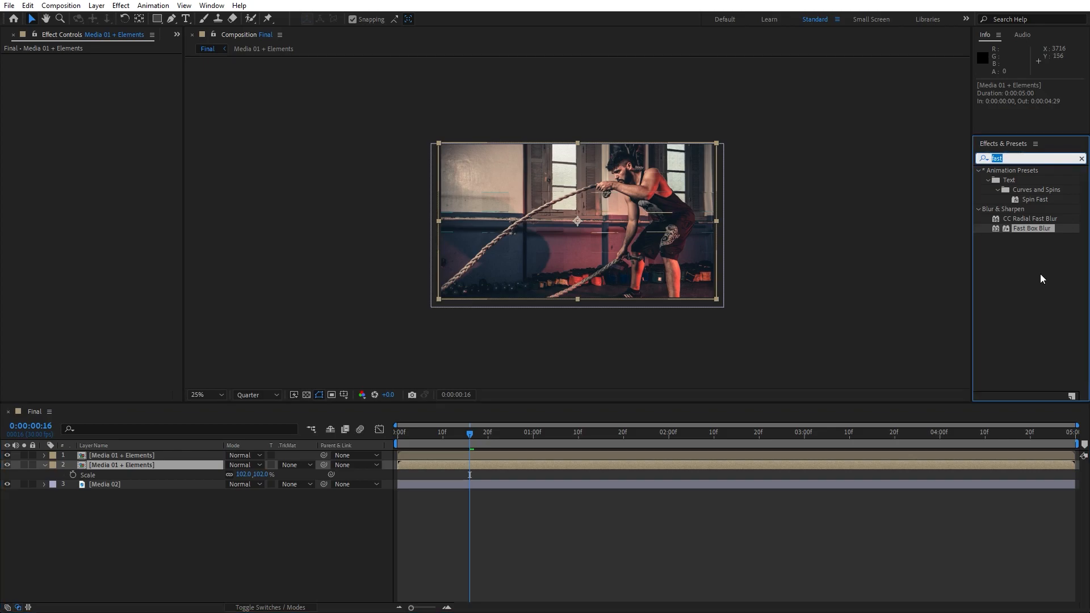
text(find)
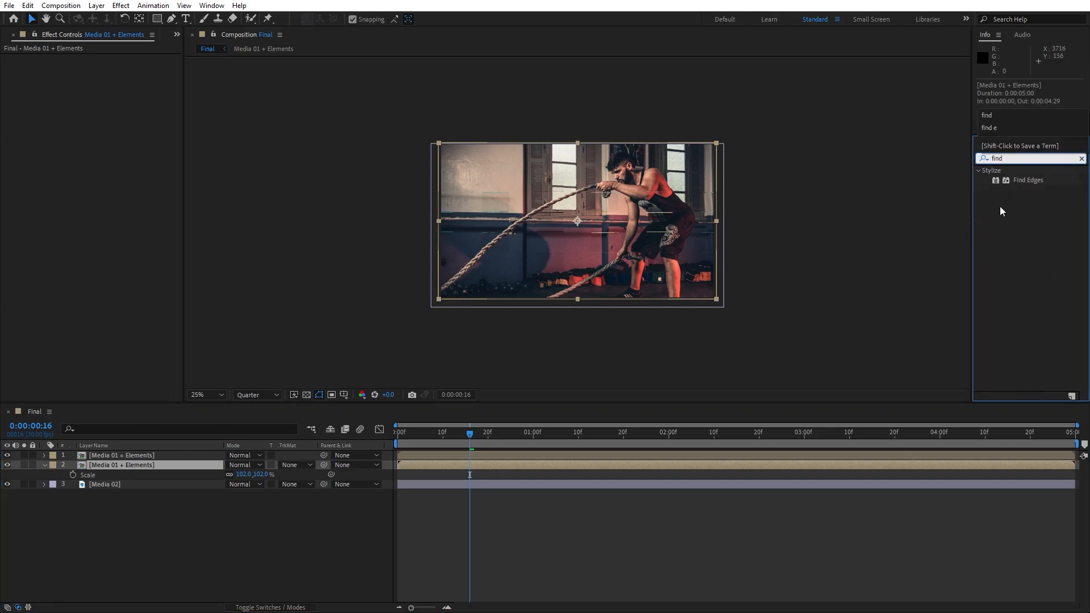
drag(1025, 183, 124, 465)
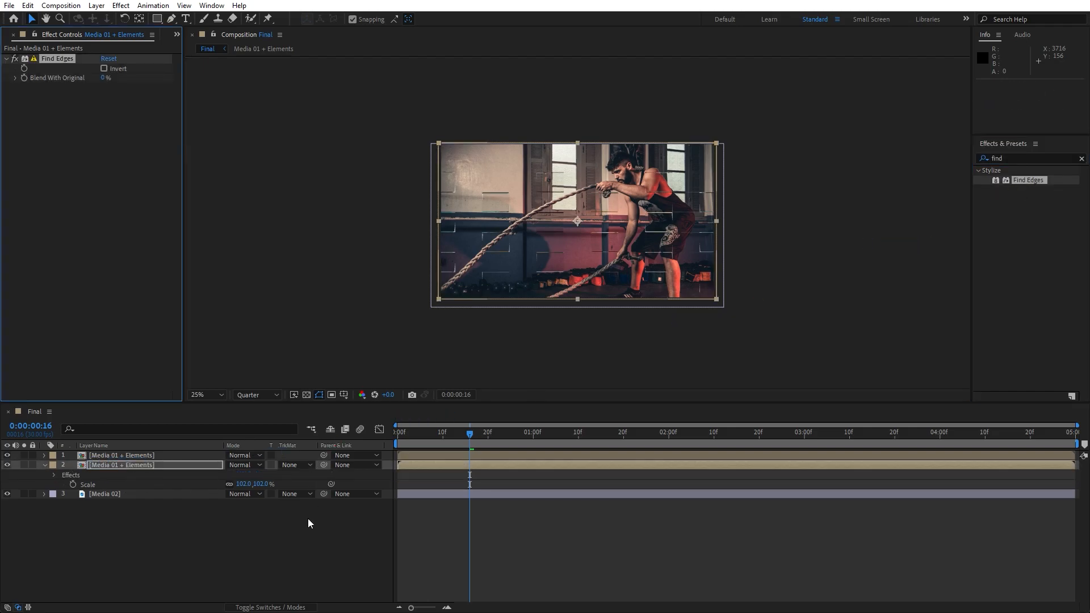
Step: Preview the transition in the Final composition, then set the current time to 0:00:00:21
click(271, 552)
scroll(601, 334, up, 2)
key(space)
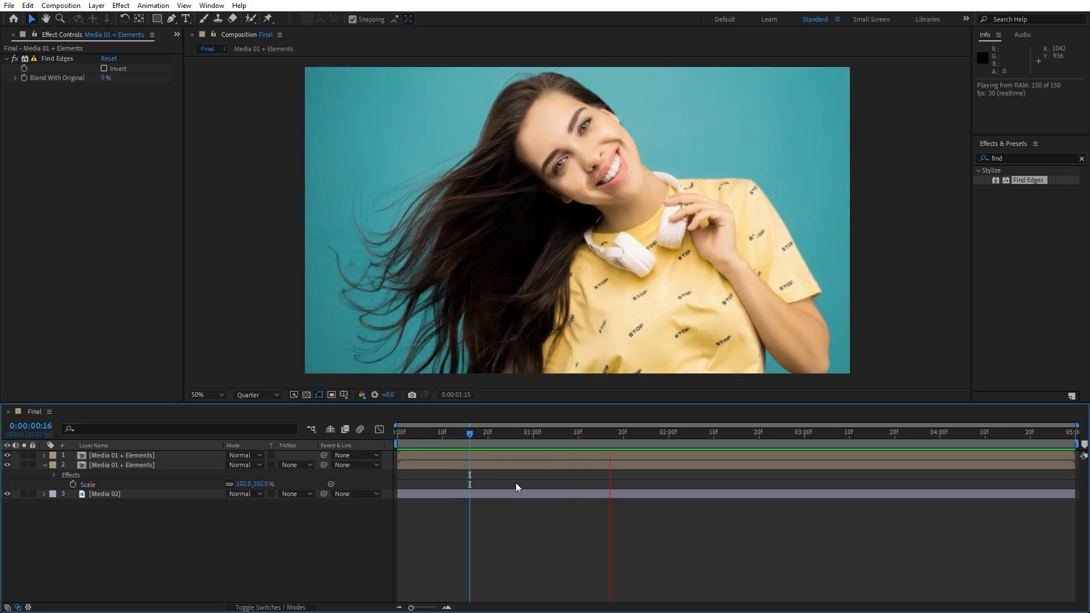
click(484, 440)
mouse_move(483, 440)
mouse_down()
mouse_move(509, 442)
mouse_move(492, 445)
mouse_up()
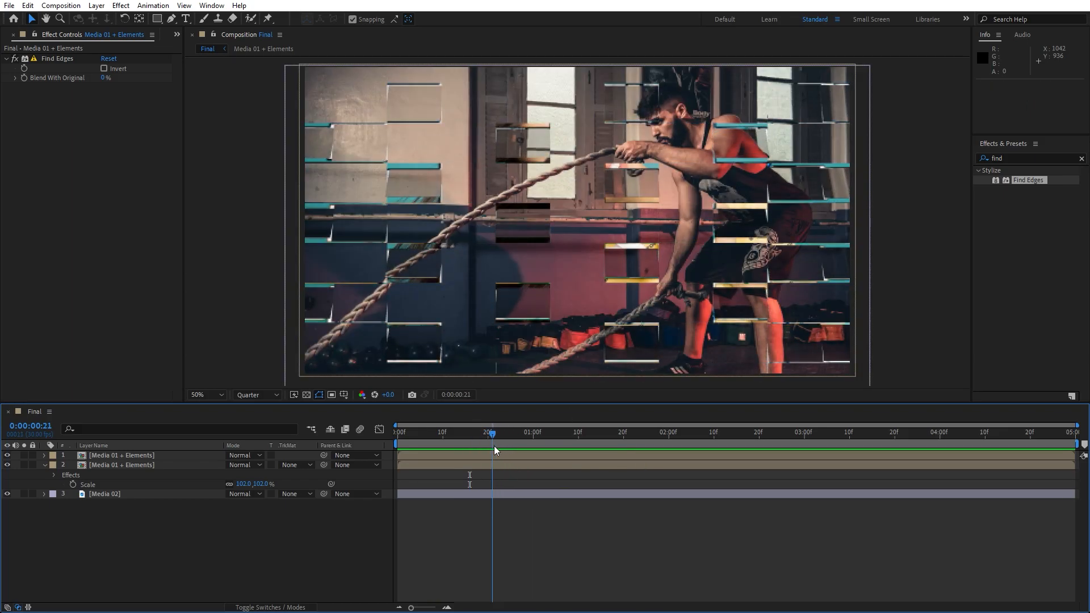
Step: Set the composition's preview resolution to Half and inspect the edges of the flipping cards up close
click(279, 396)
click(258, 439)
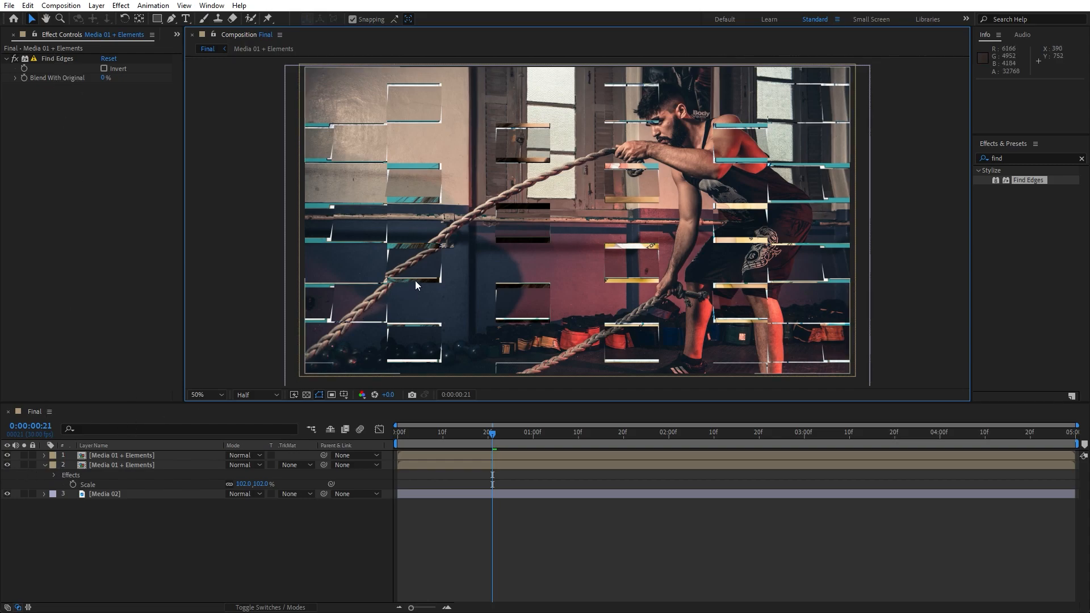
key(/)
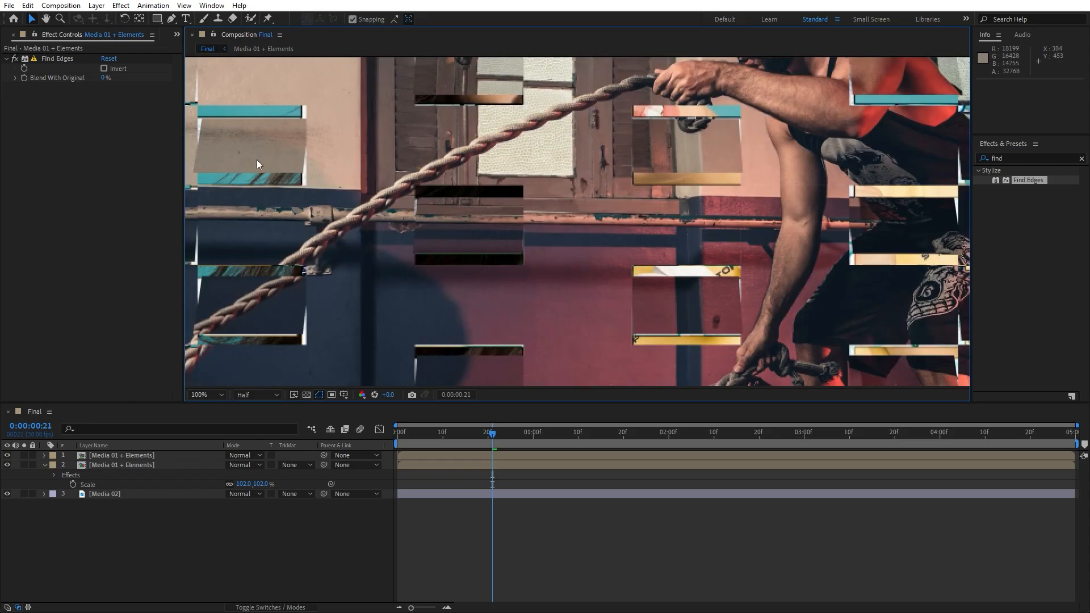
scroll(317, 203, down, 1)
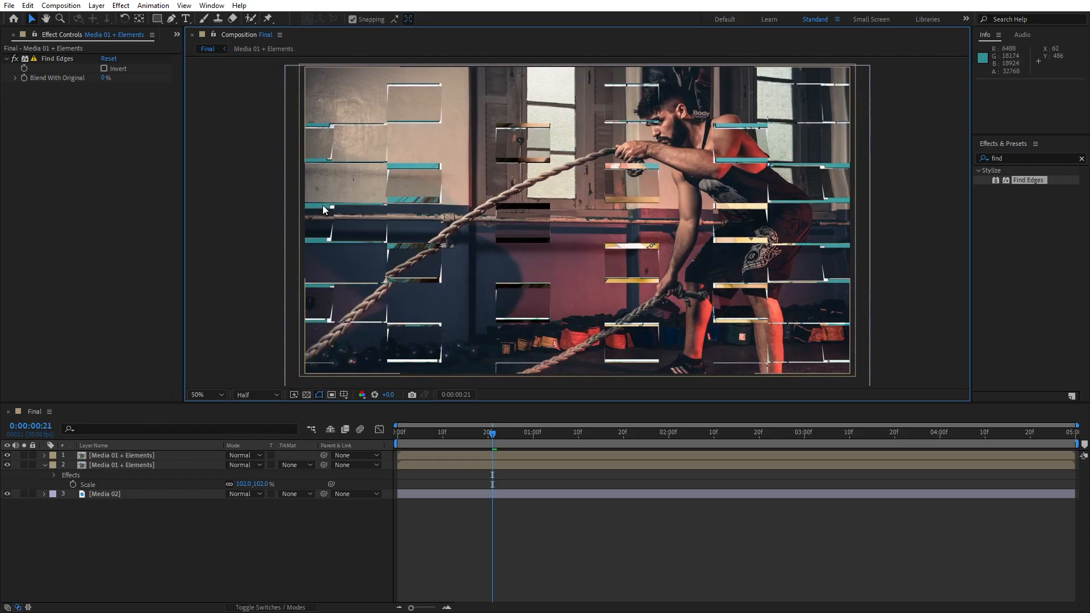
Step: Compare the frame with the lower Media 01 + Elements copy hidden and shown, and collapse that layer's properties
click(6, 466)
click(7, 466)
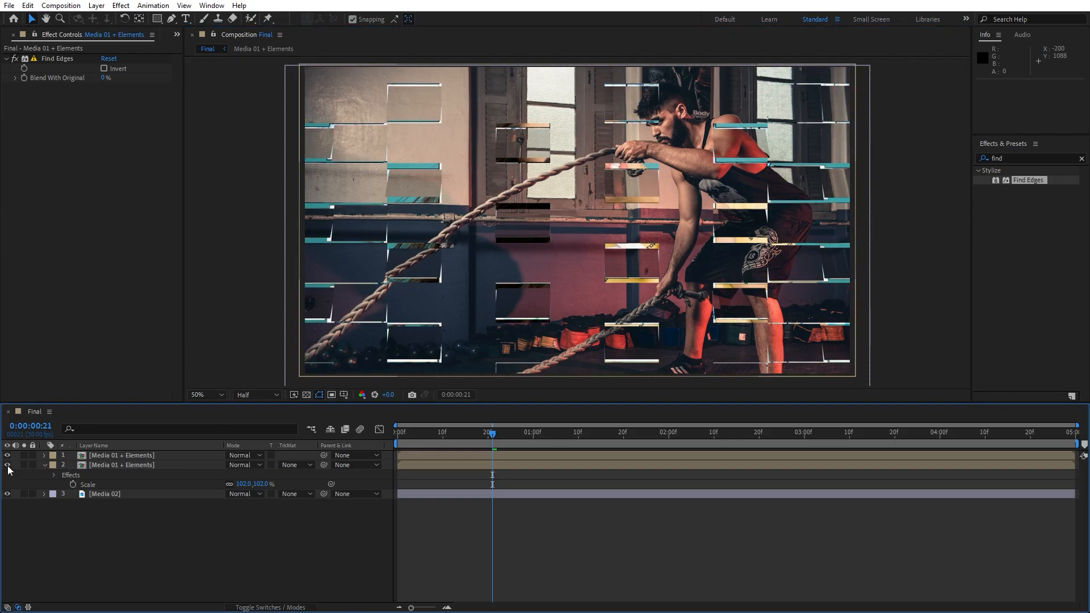
click(7, 465)
click(8, 466)
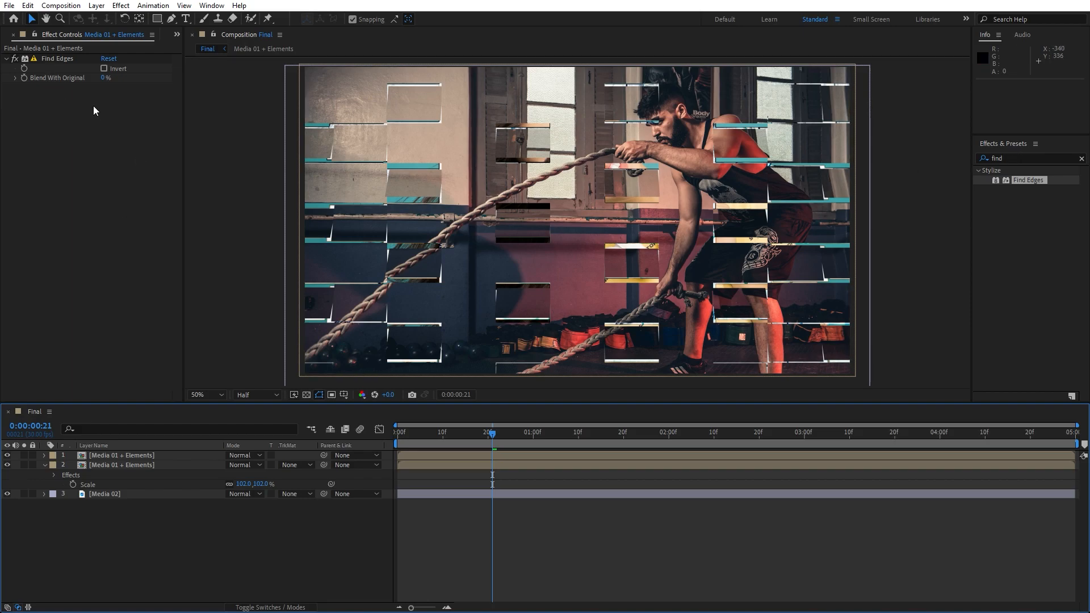
key(u)
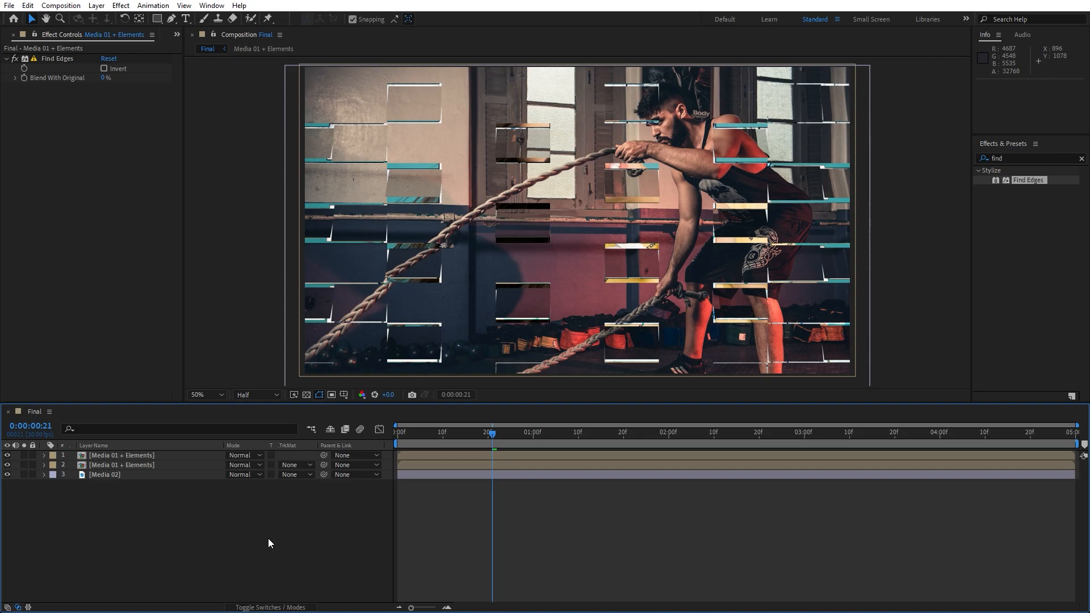
Step: Set the preview resolution to Quarter, play back the transition and scrub through it to check the edge details
key(space)
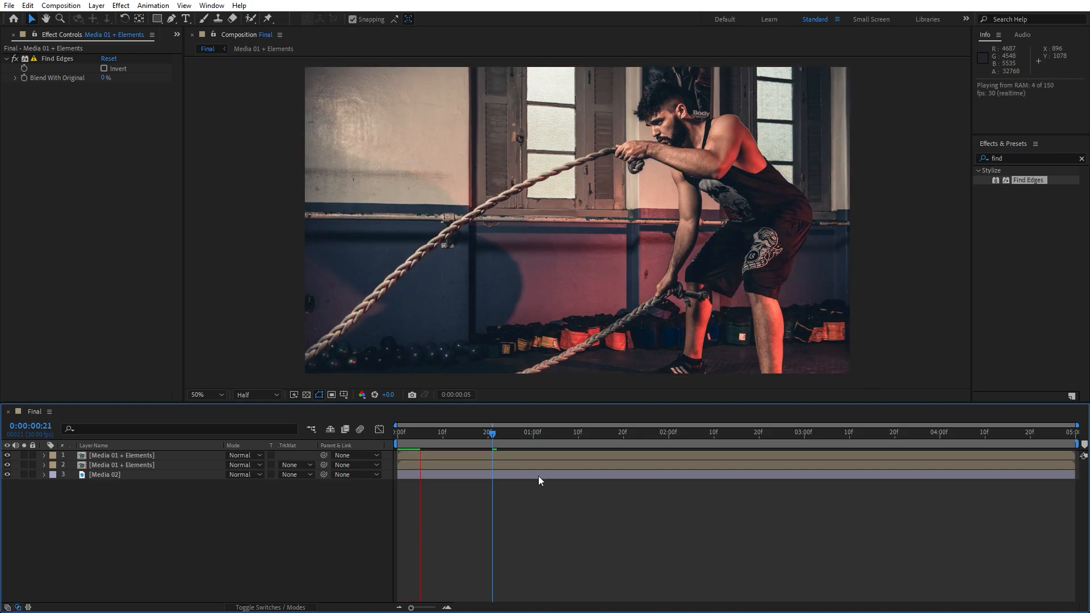
click(264, 395)
click(275, 460)
click(444, 443)
key(space)
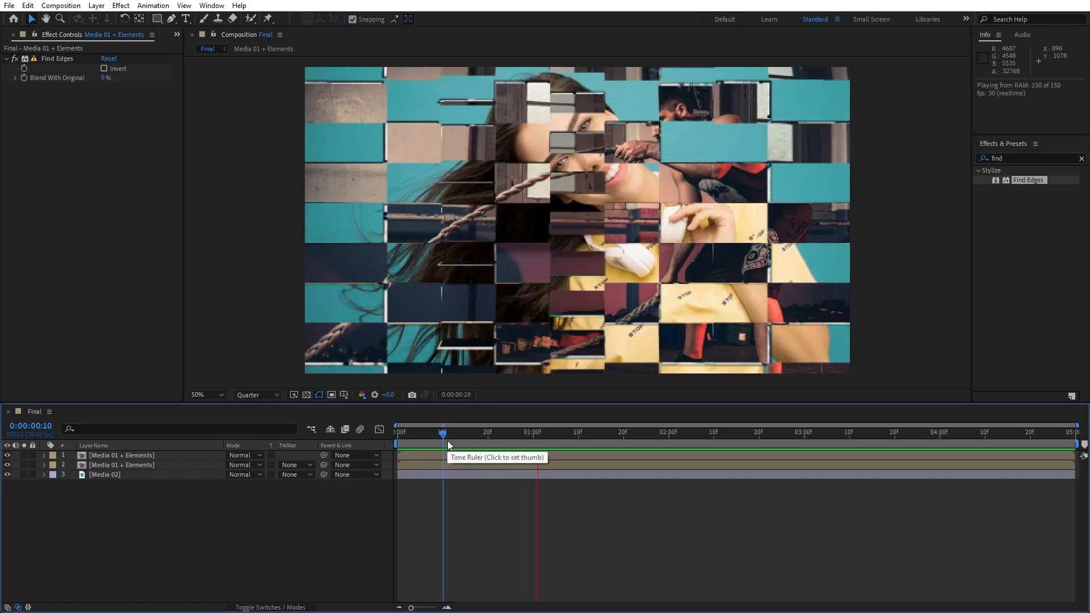
drag(447, 441, 715, 441)
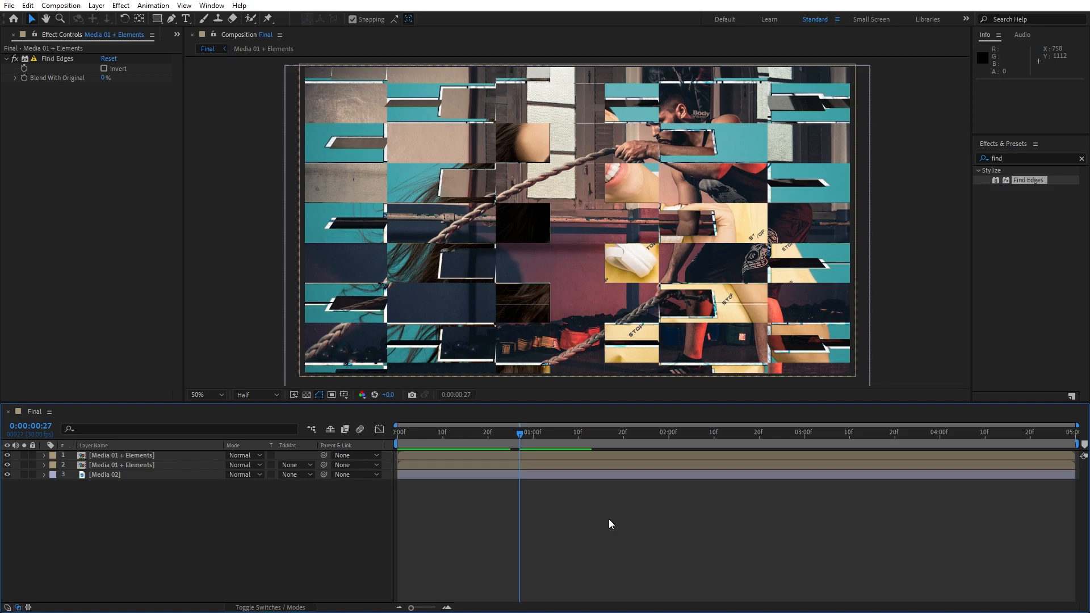